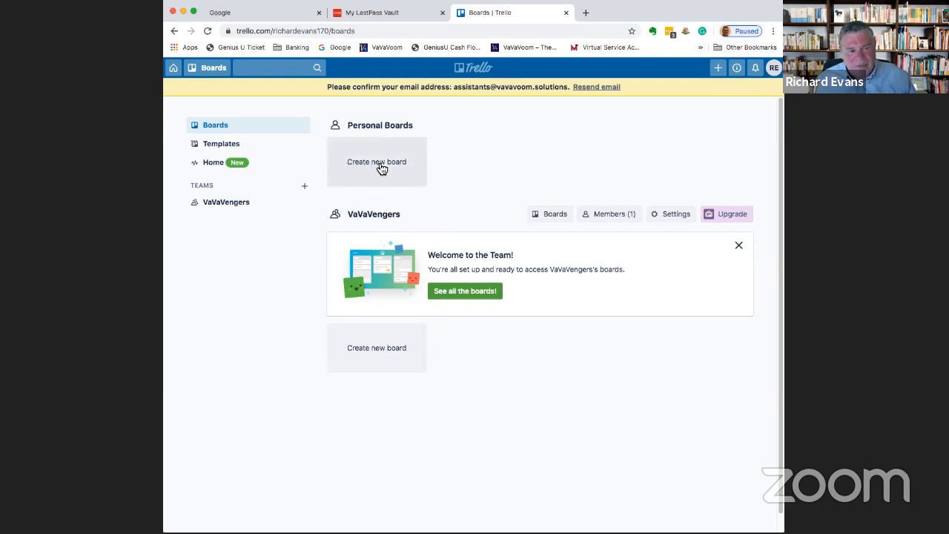
Step: Create a private personal board titled "Demo" without assigning it to a team
left_click(404, 152)
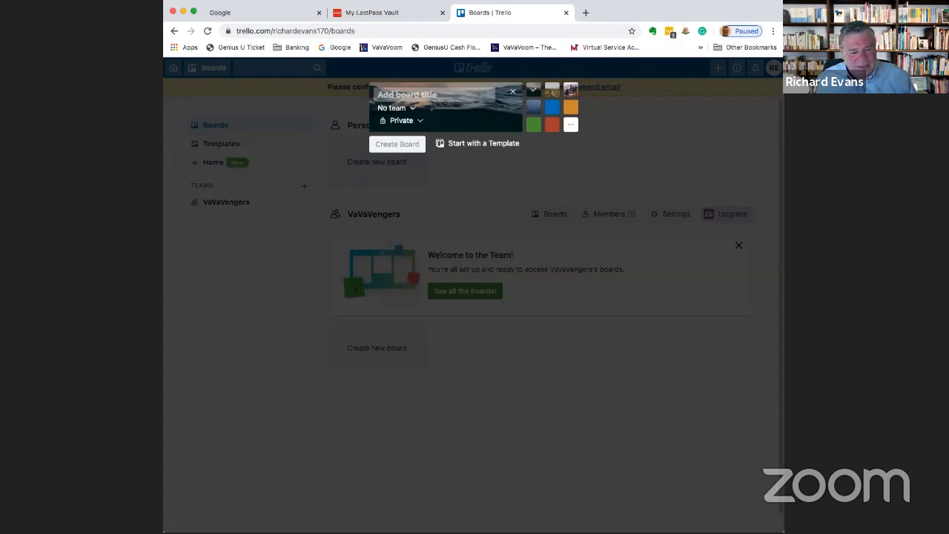
left_click(679, 18)
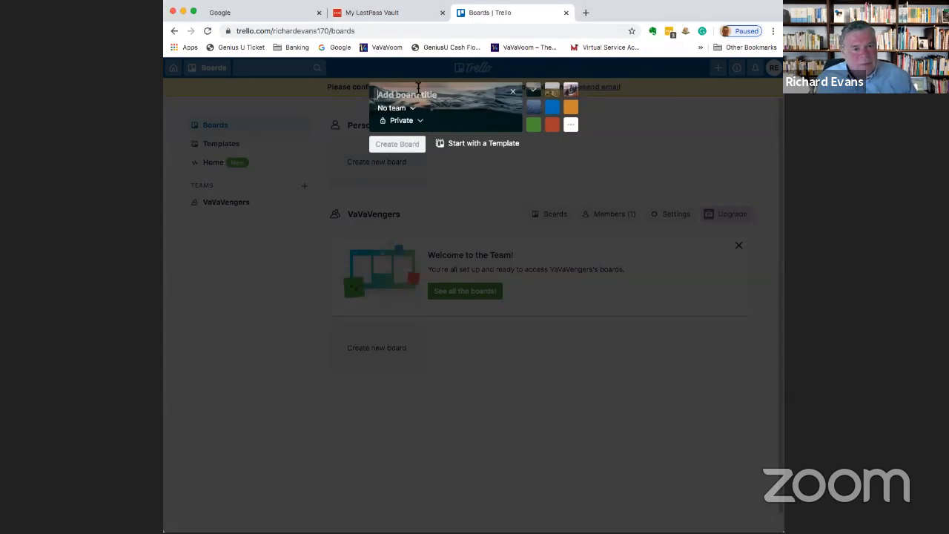
left_click(421, 91)
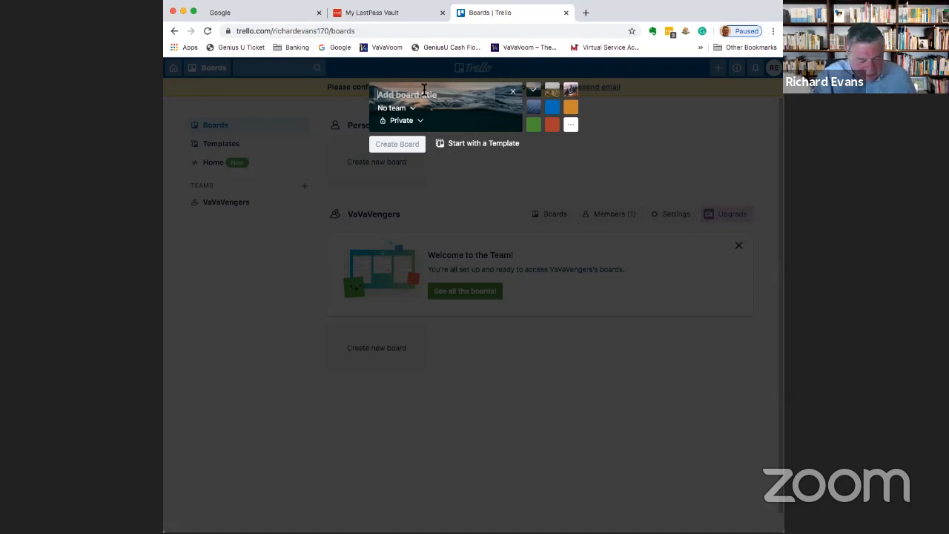
type("Demo")
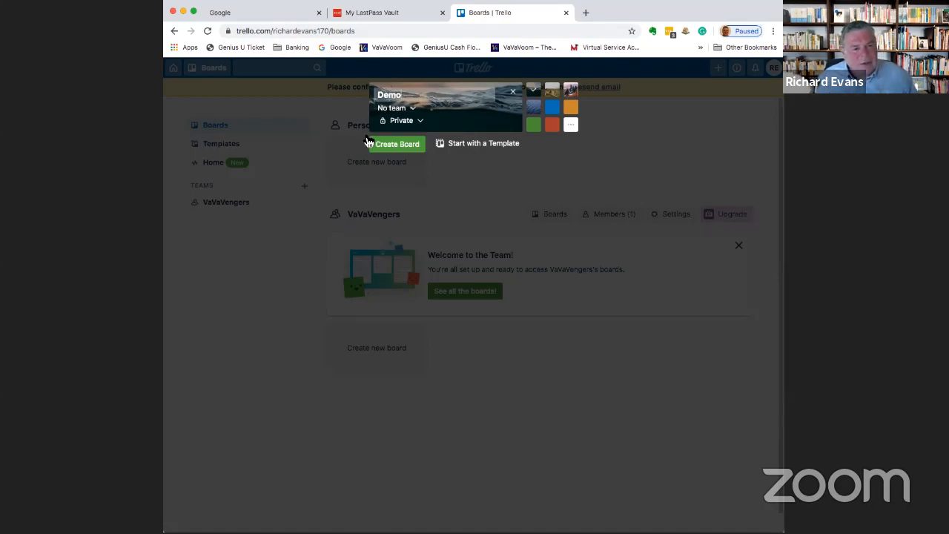
left_click(395, 147)
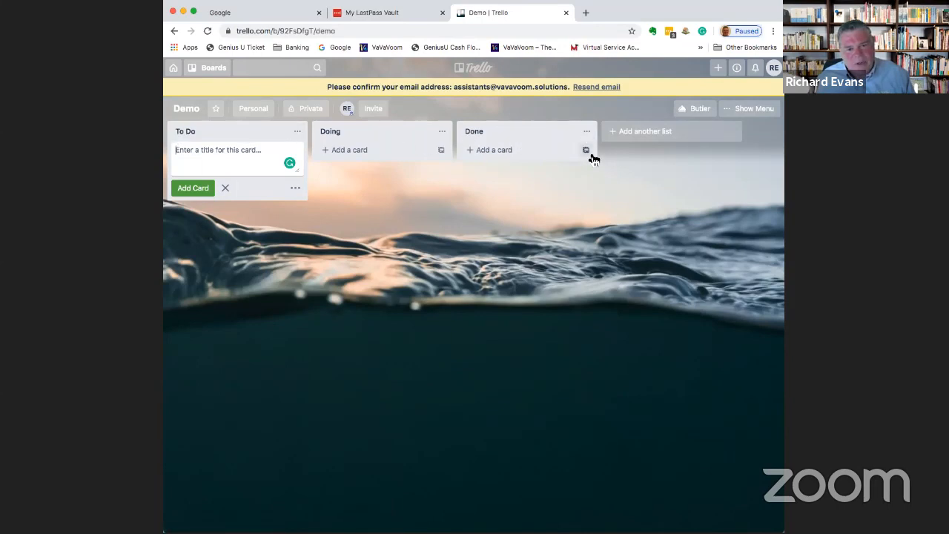
Step: Archive the Done and Doing lists on the Demo board
left_click(586, 132)
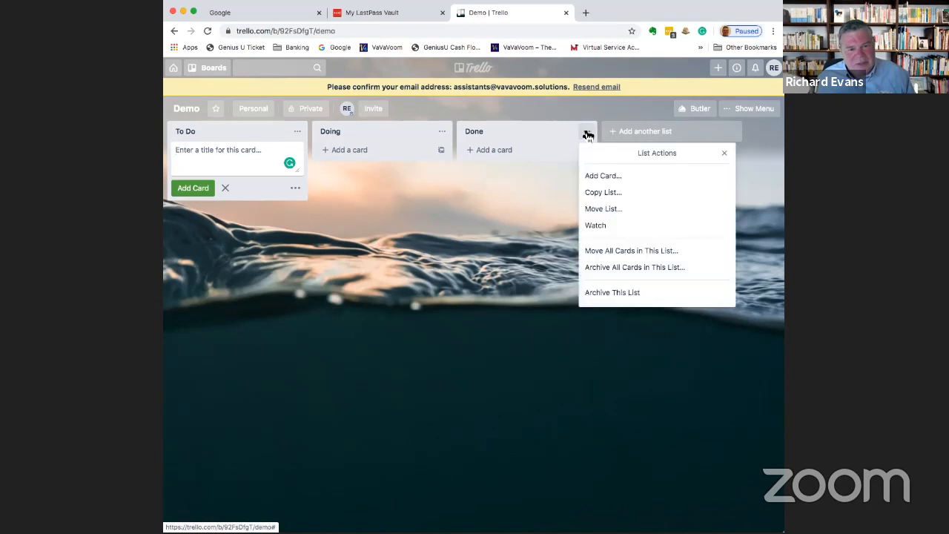
left_click(603, 293)
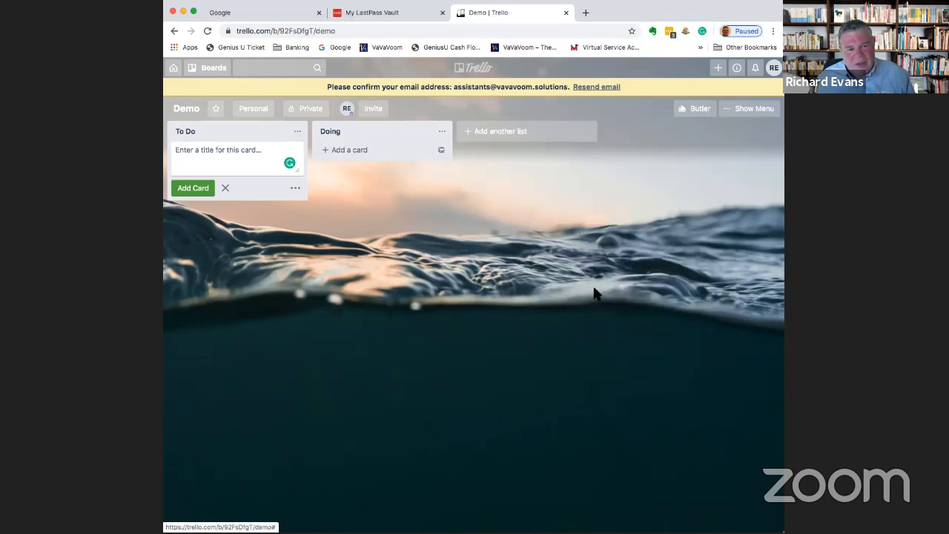
left_click(441, 132)
left_click(461, 292)
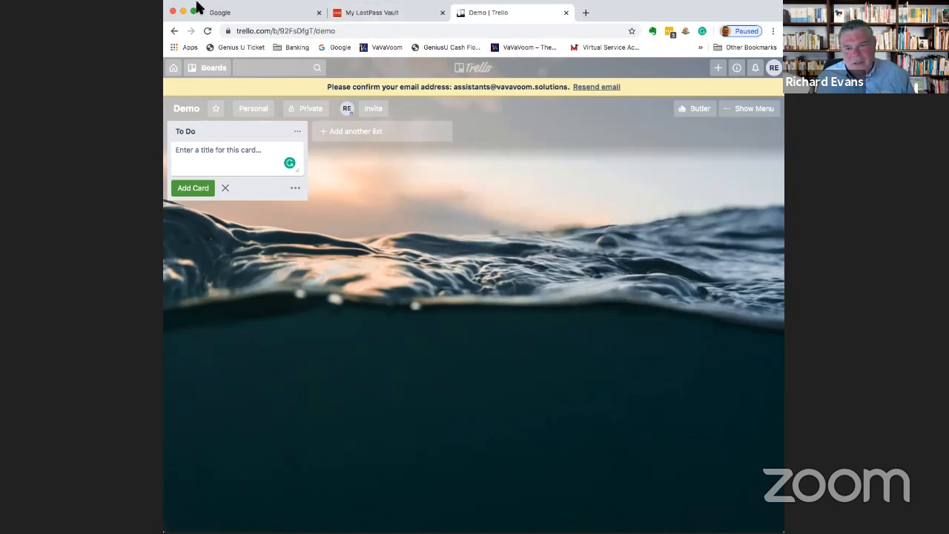
Step: Rename the To Do list as "You To Do"
left_click(180, 134)
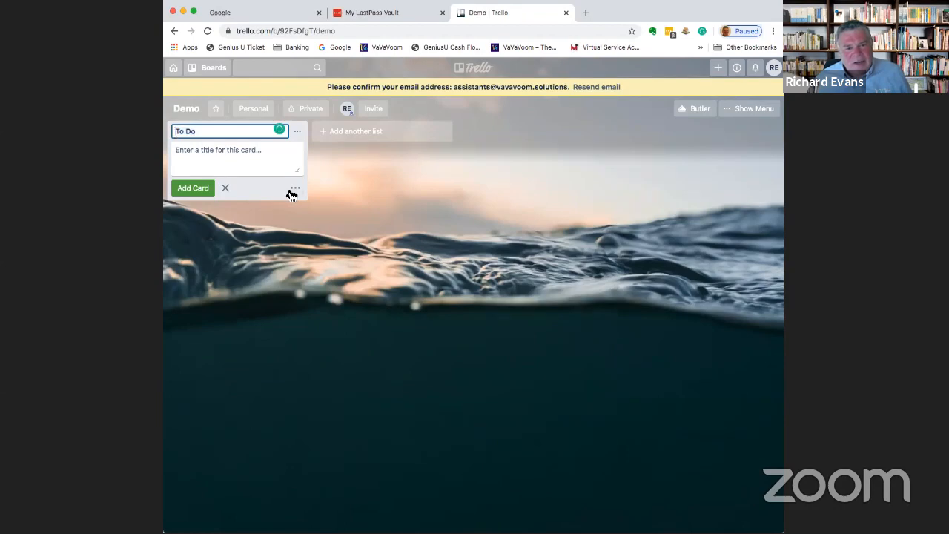
type("Yo")
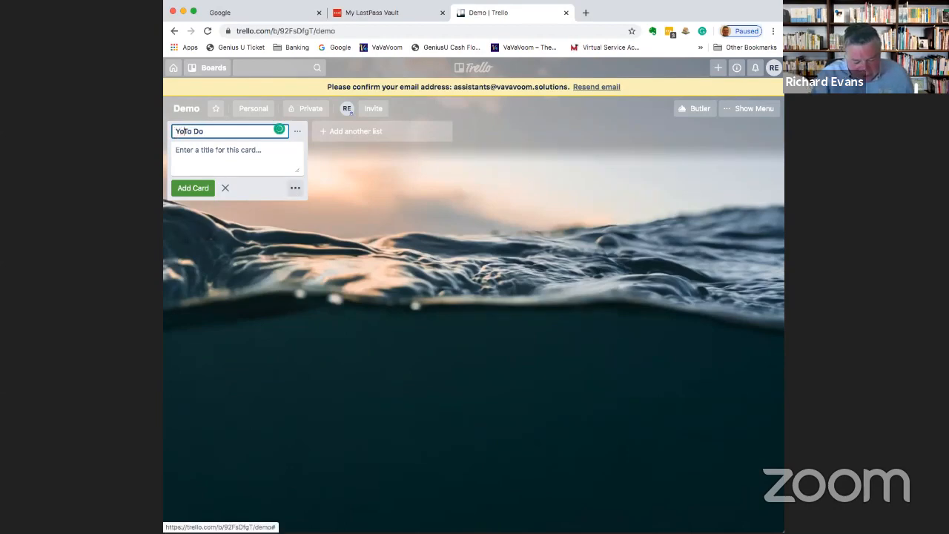
type("u")
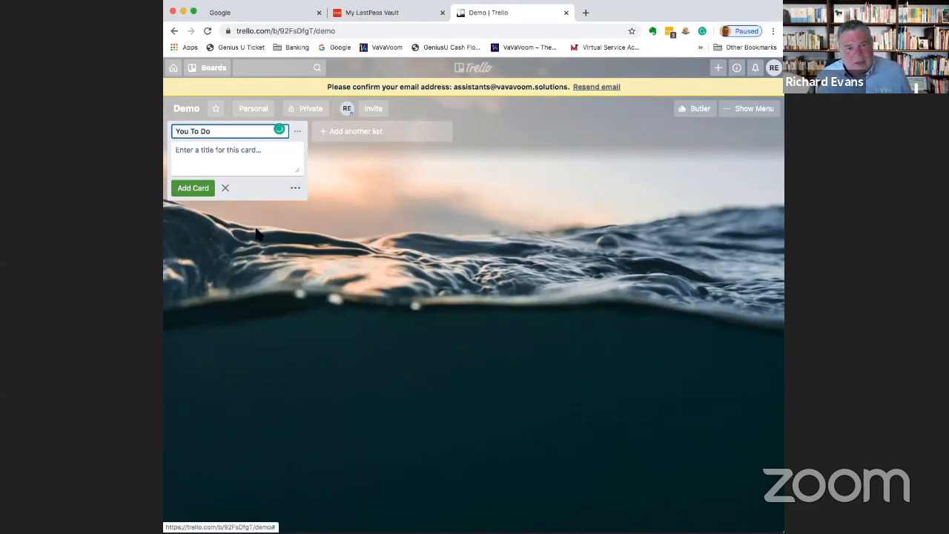
left_click(194, 192)
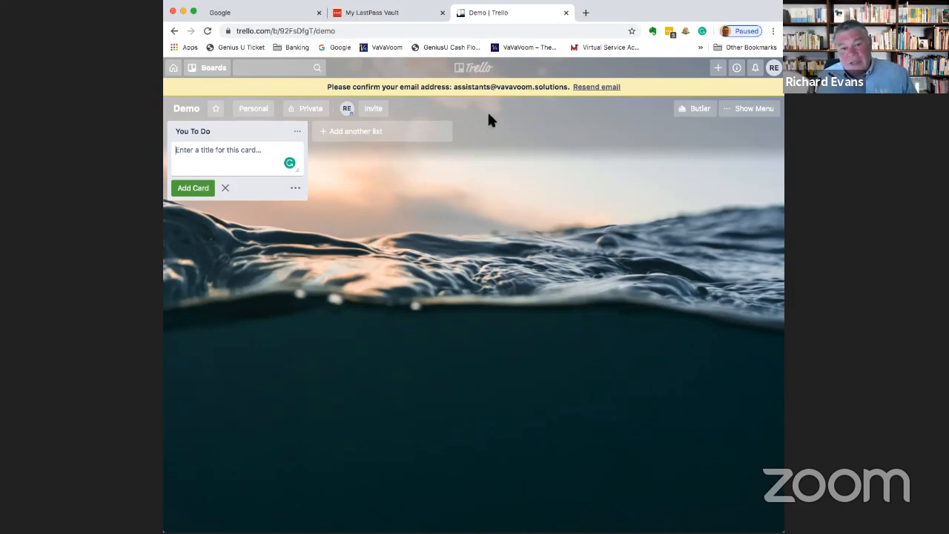
Step: Add two lists named "VA To Do" and "Daily Tasks" after the You To Do list
left_click(362, 135)
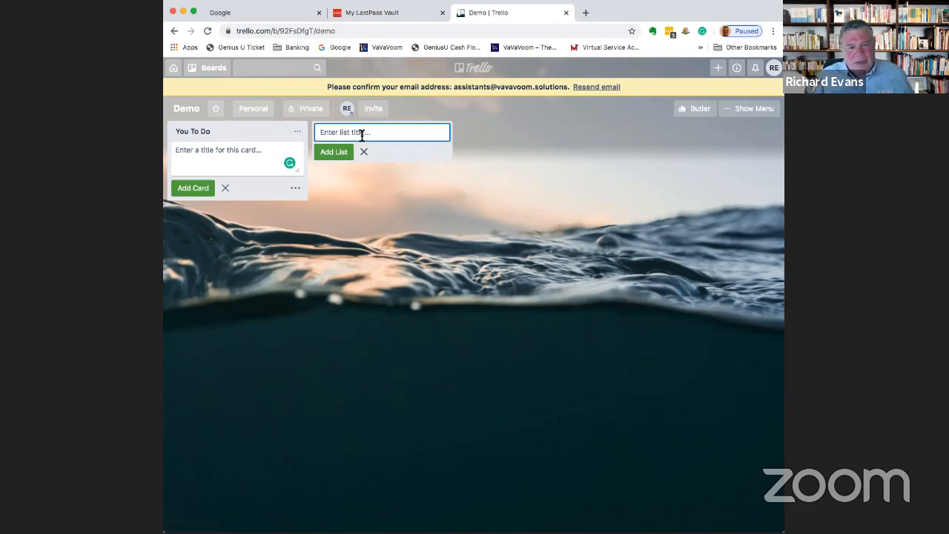
type("VA To")
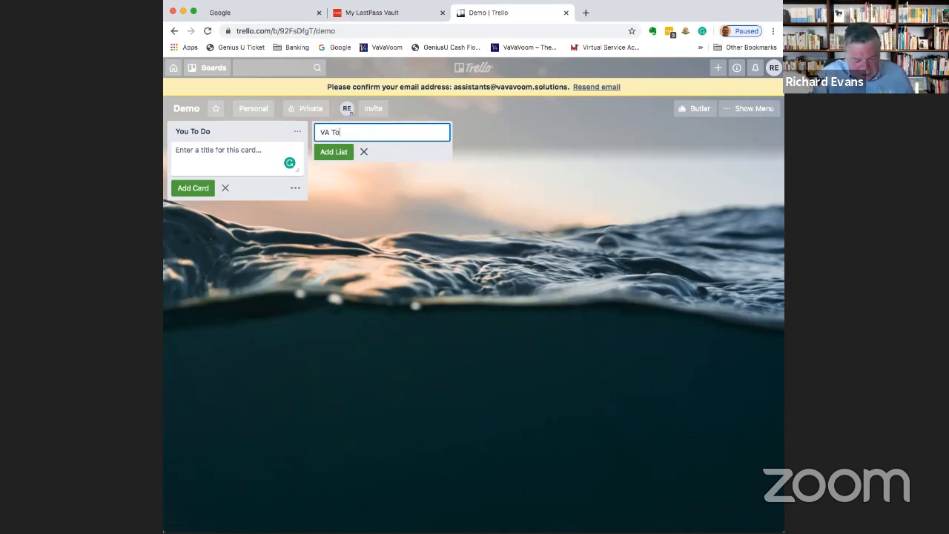
type(" Do")
key("Return")
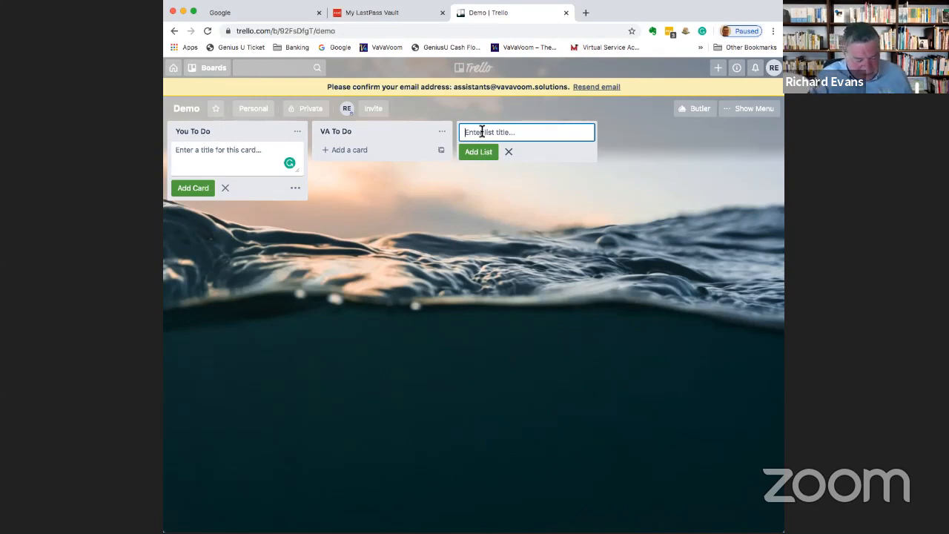
type("Dai")
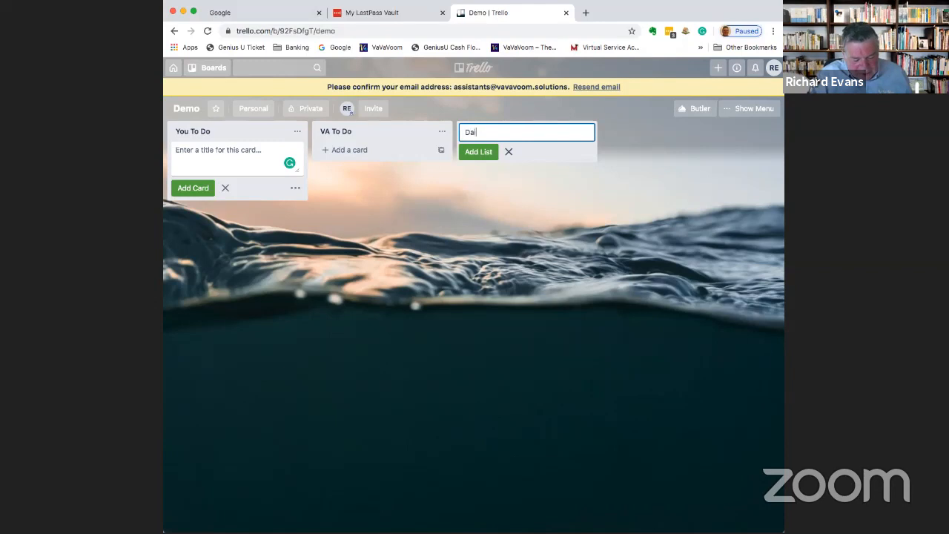
type("ly Tasks")
key("Return")
Step: Add two more lists named "Weekly Tasks" and "Monthly Tasks" to the board
type("We")
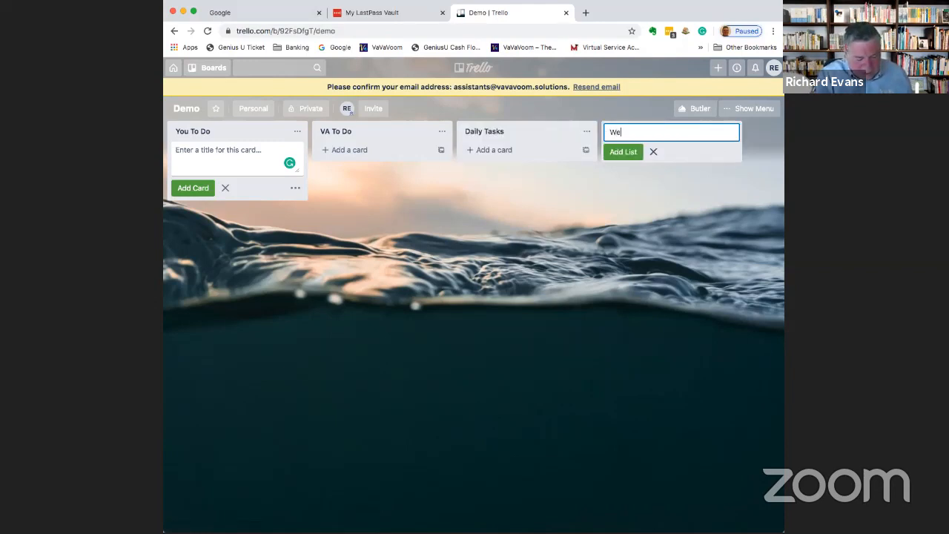
type("ekly Tasks")
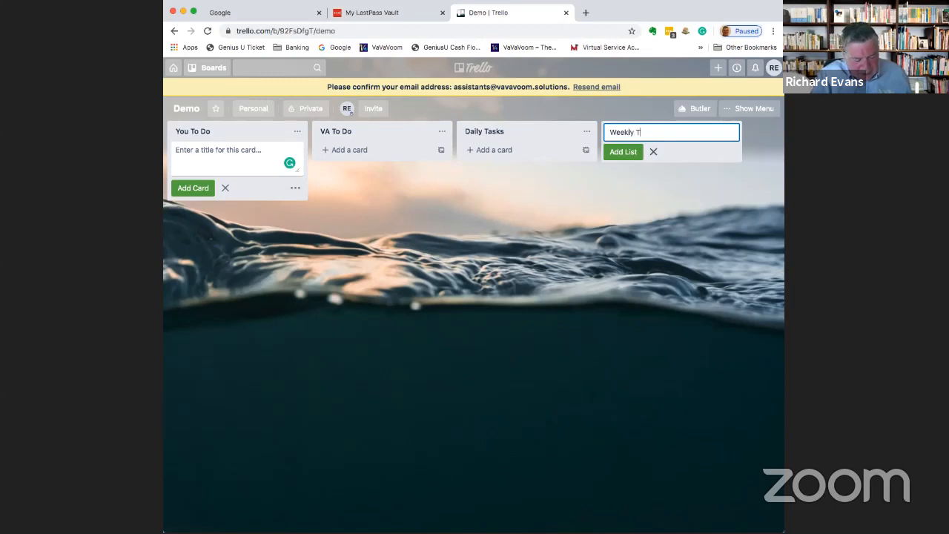
key("Return")
type("Mon")
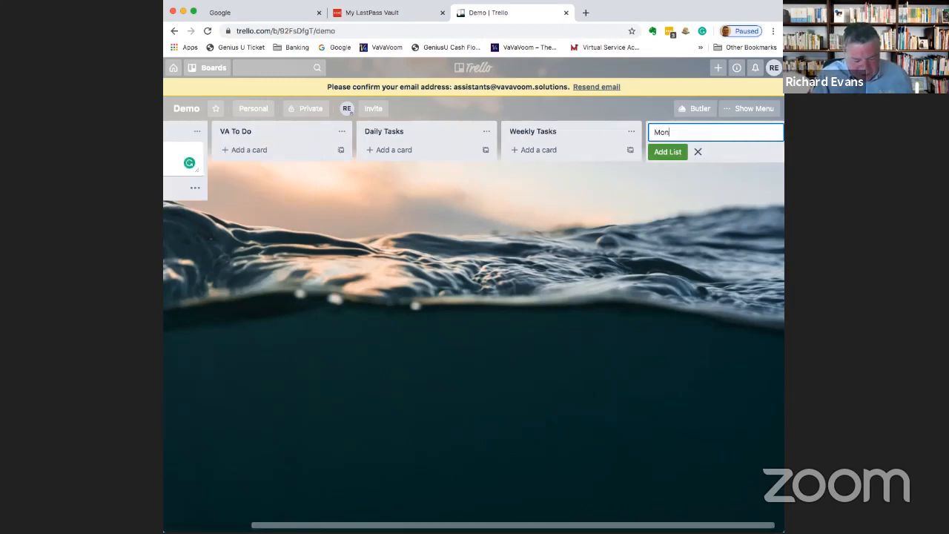
type("thly ")
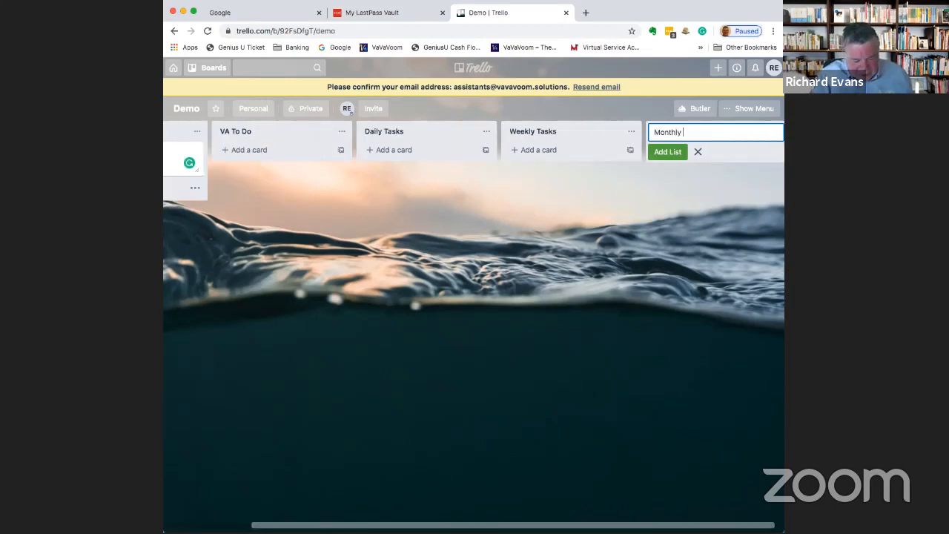
type("Tasks")
key("Return")
Step: Add a card titled "Apply for BBL" to the You To Do list
scroll(294, 503, "left", 3)
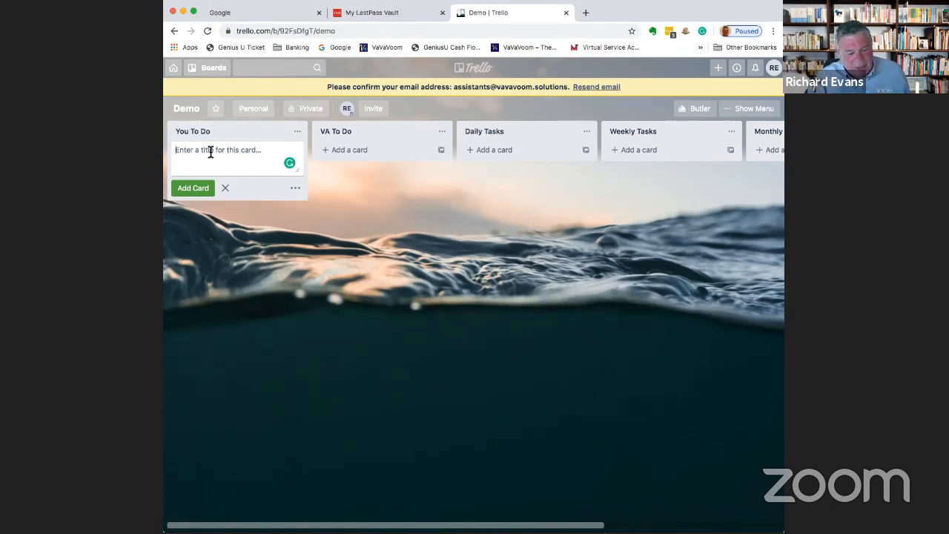
type("Appl")
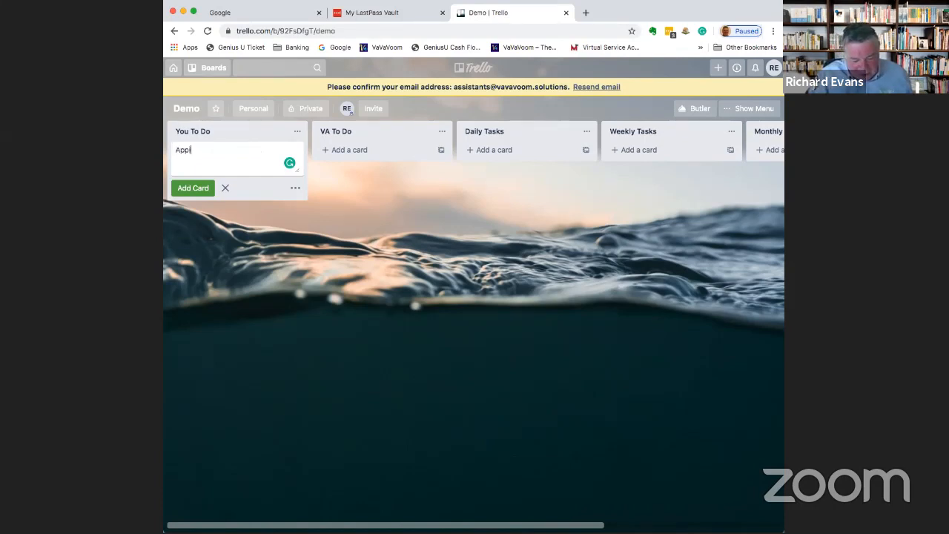
type("y for BBL")
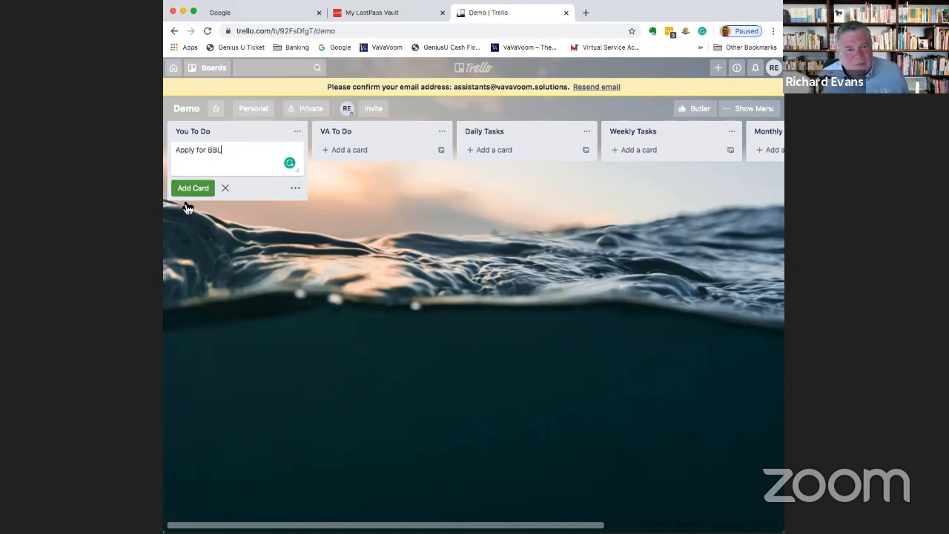
left_click(191, 188)
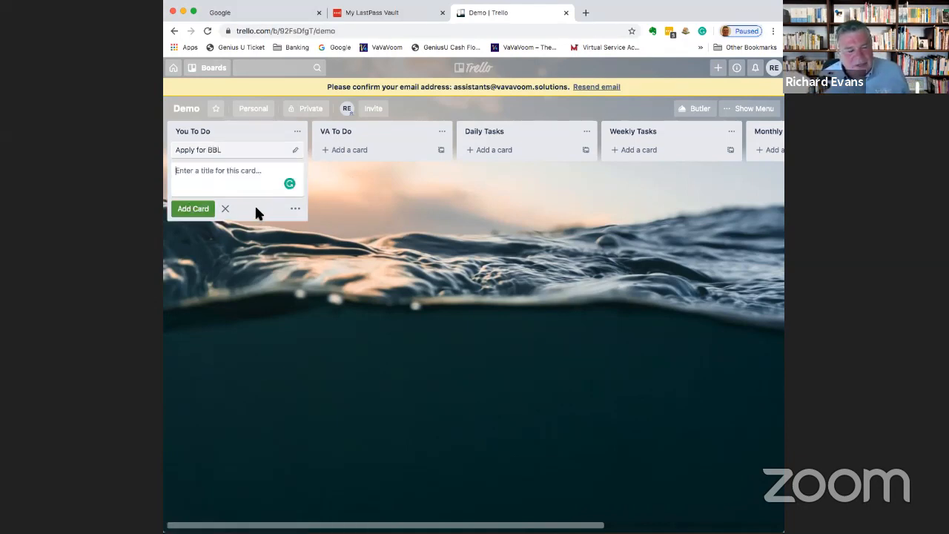
Step: Open the Apply for BBL card and save "Go onto Barclays website" as its description
left_click(190, 152)
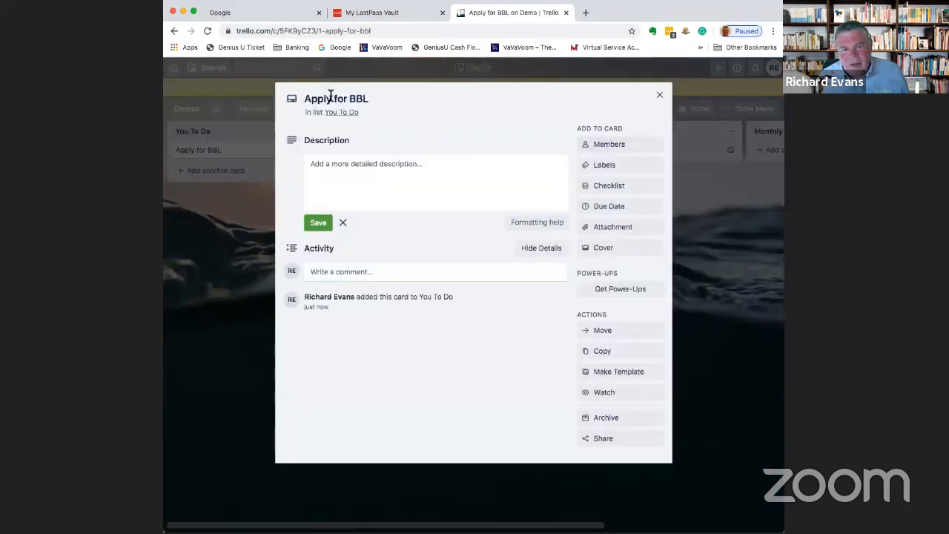
left_click(465, 170)
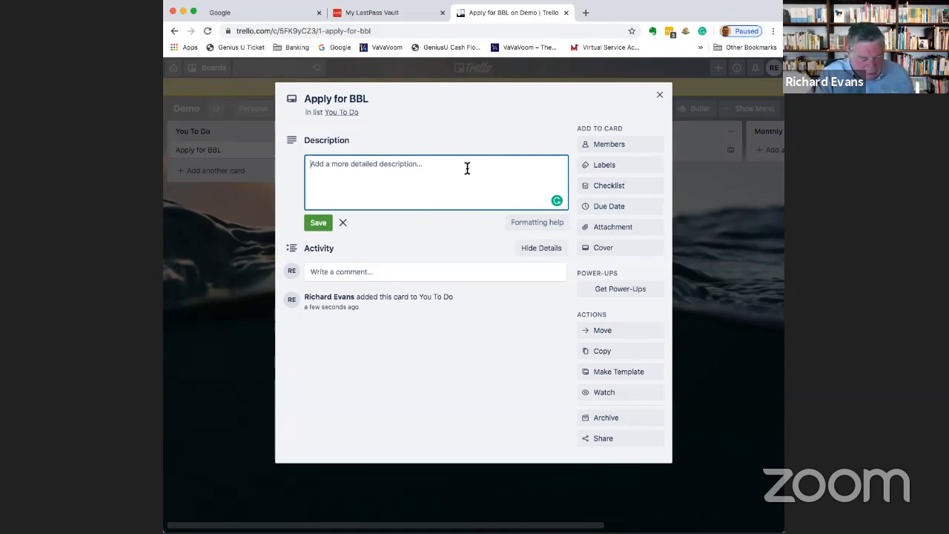
type("S")
key("BackSpace")
type("Go")
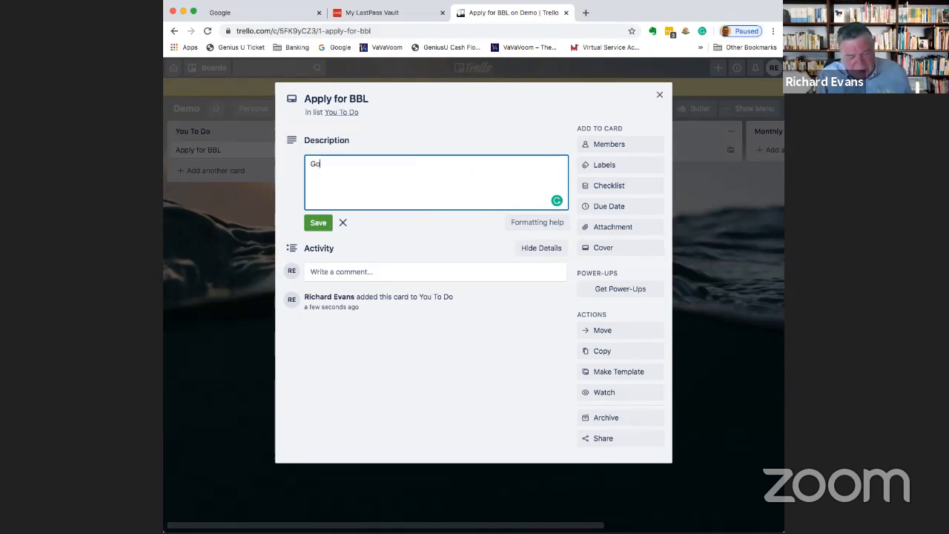
type(" onto ")
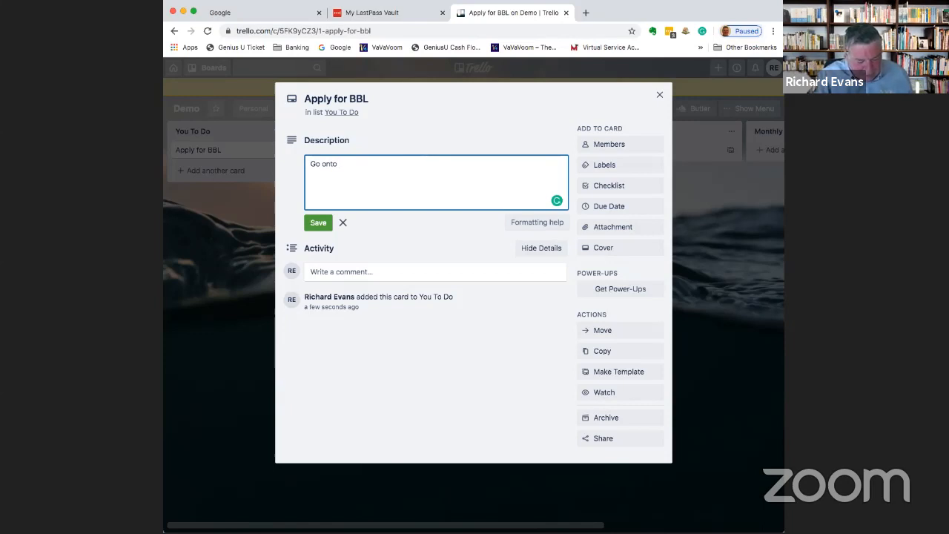
type("Barclays ")
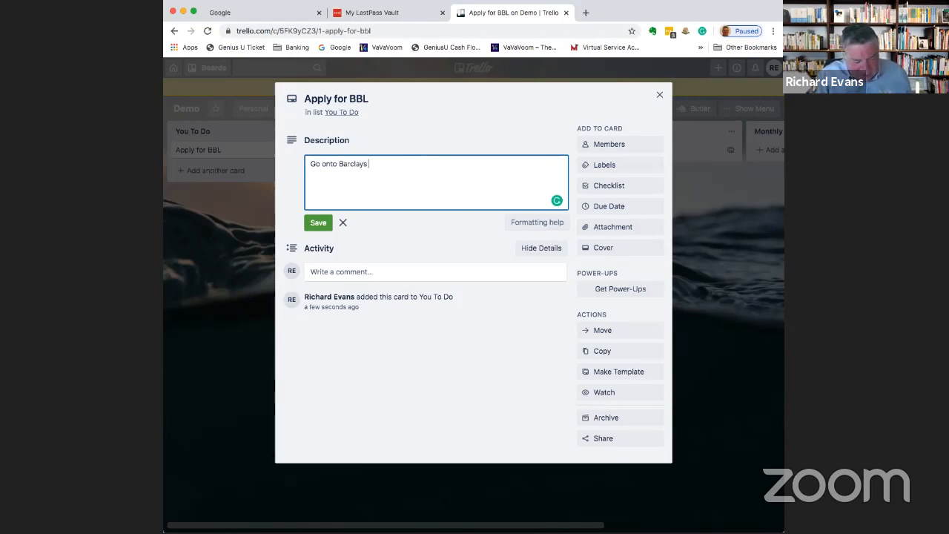
type("website")
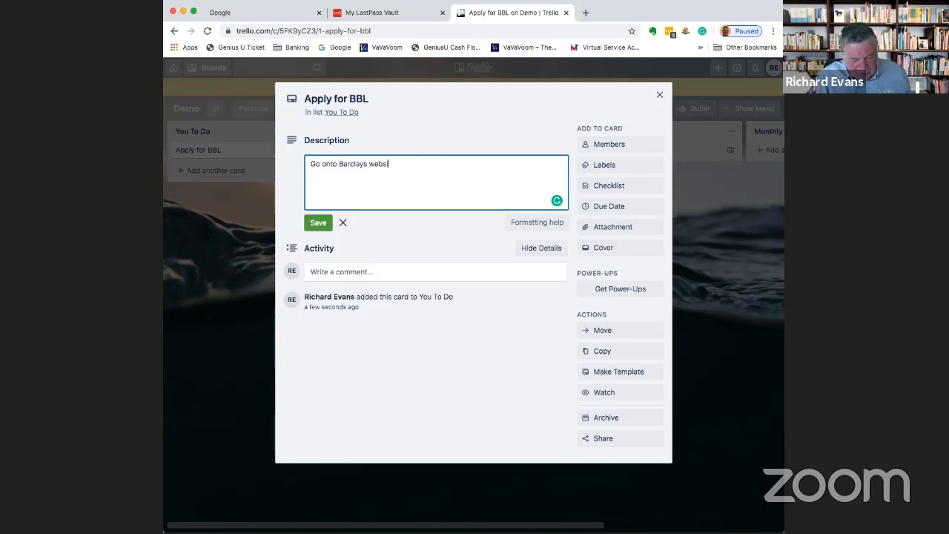
left_click(320, 224)
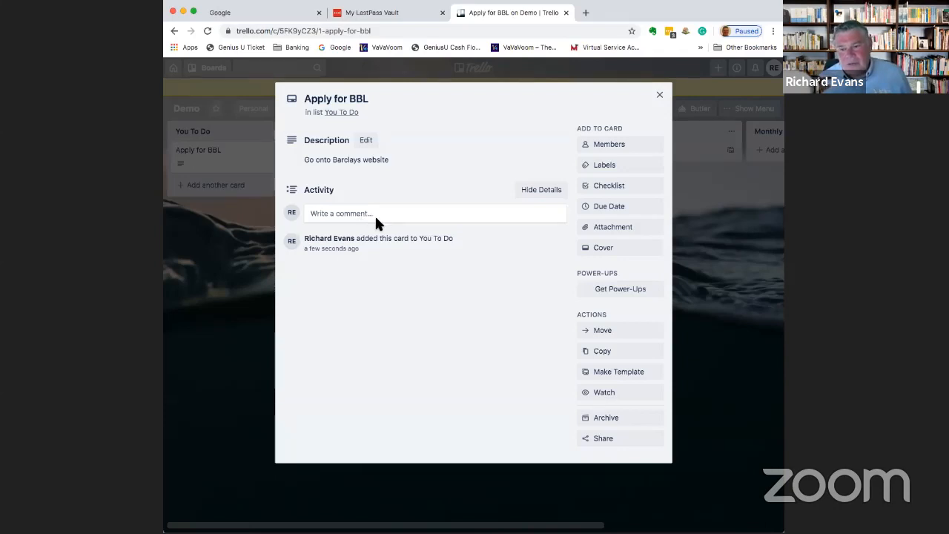
Step: Check which board members can be assigned to the Apply for BBL card
left_click(616, 147)
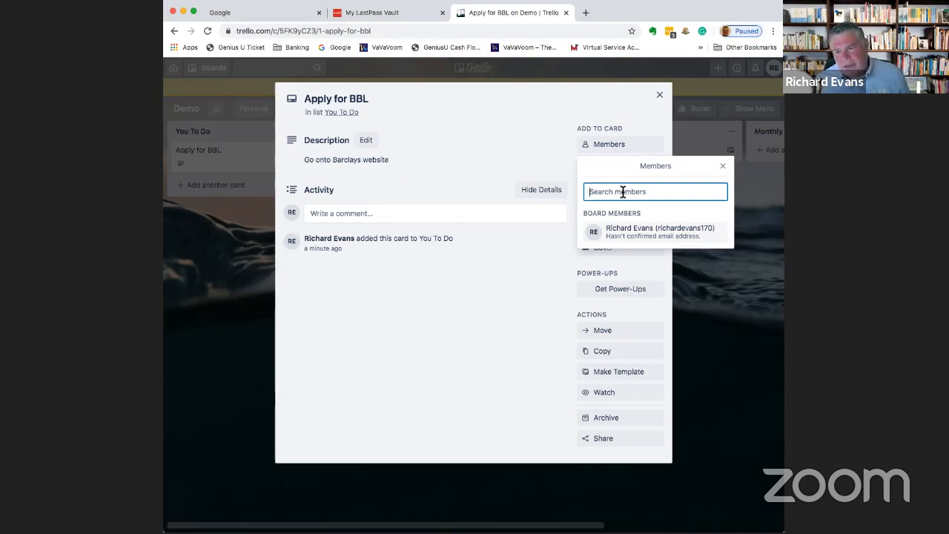
left_click(722, 166)
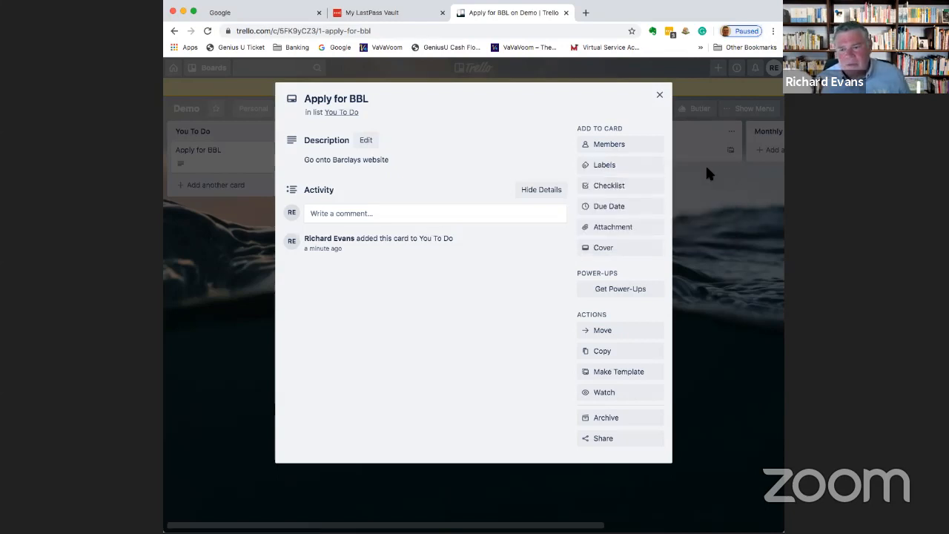
Step: Add a checklist titled "Checklist" with items "pont 1", "point2" and "point 3", and mark the first two items complete
left_click(610, 187)
left_click(619, 269)
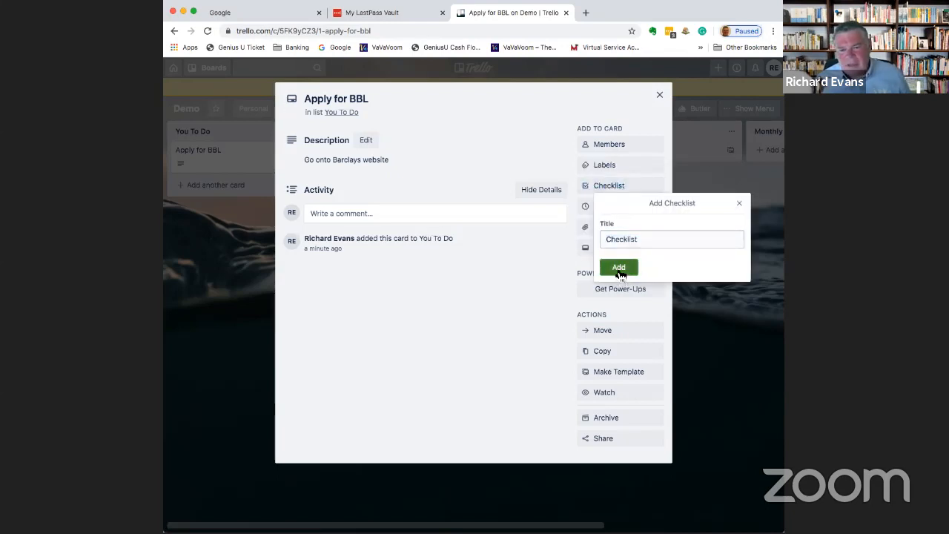
type("pont 1")
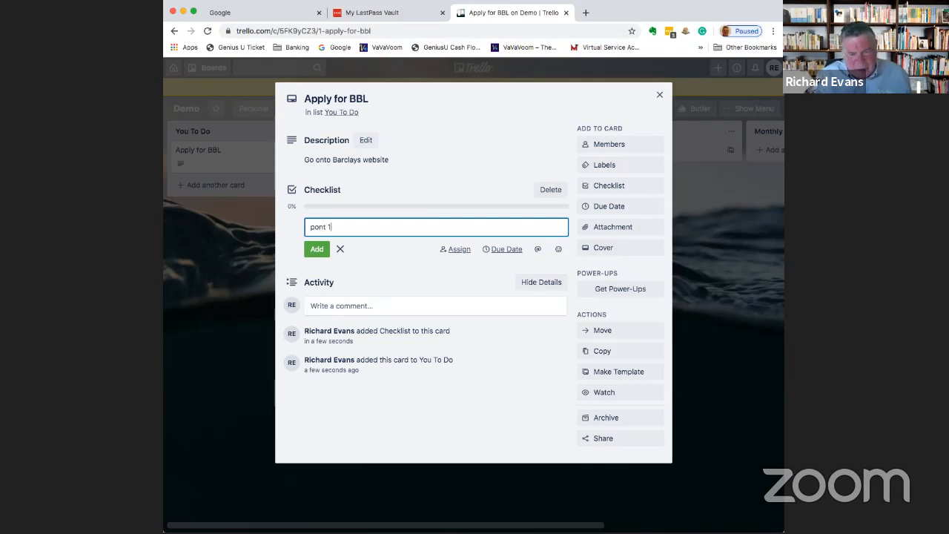
key("Return")
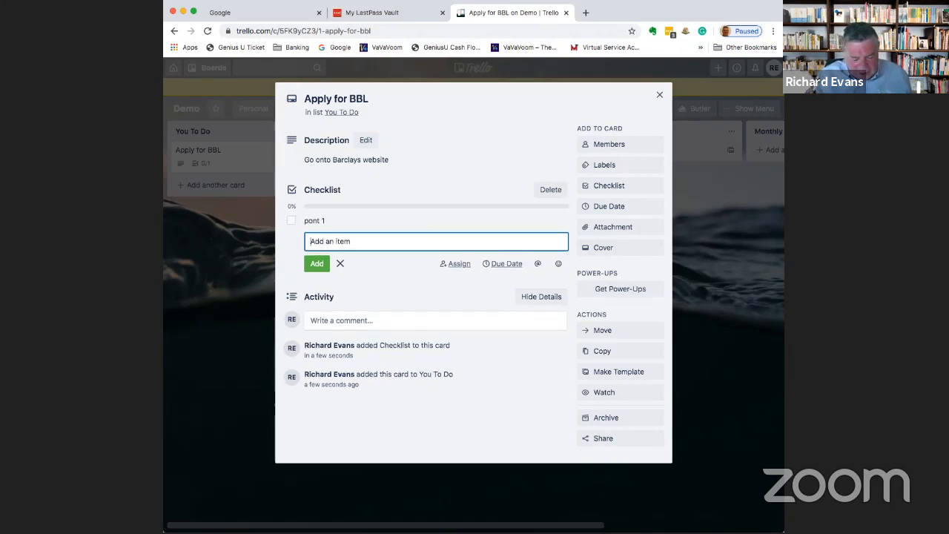
type("point2")
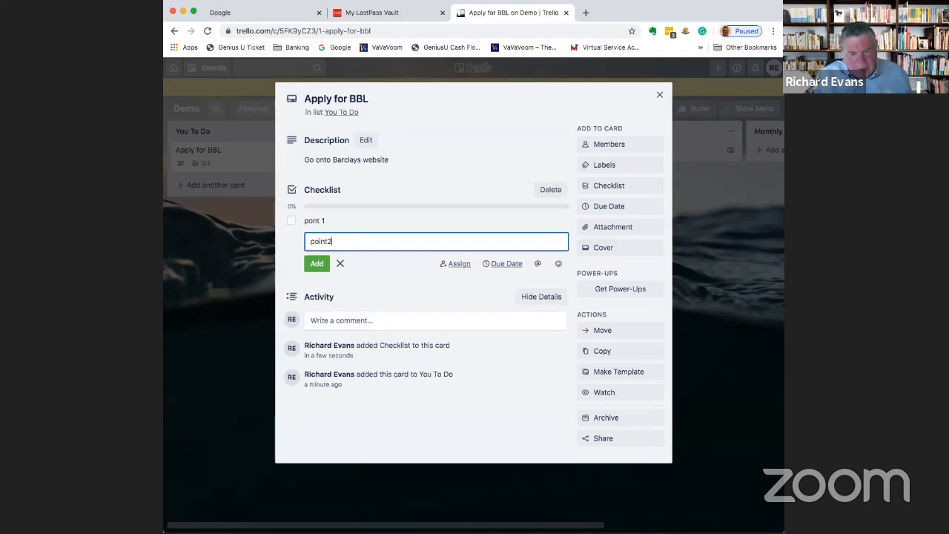
key("Return")
type("poin")
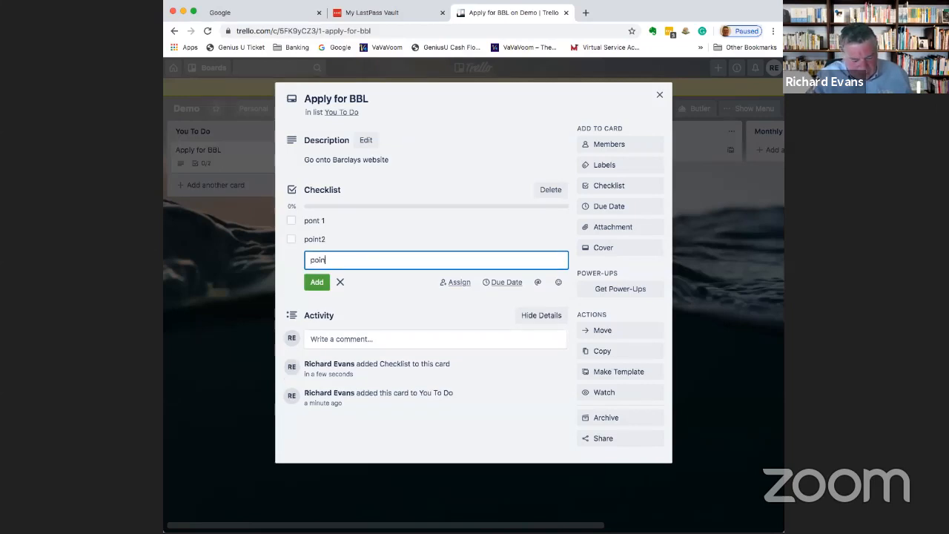
type("t 3")
key("Return")
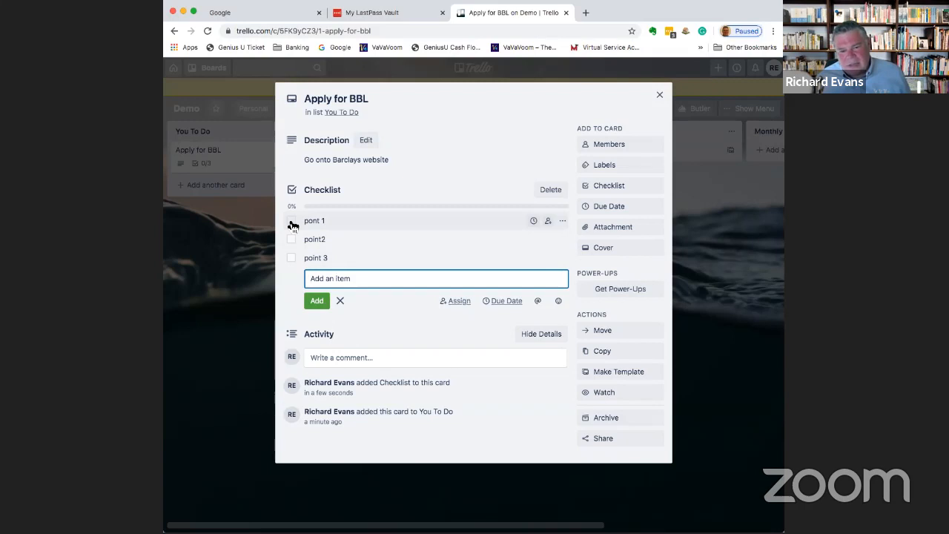
left_click(291, 221)
left_click(291, 239)
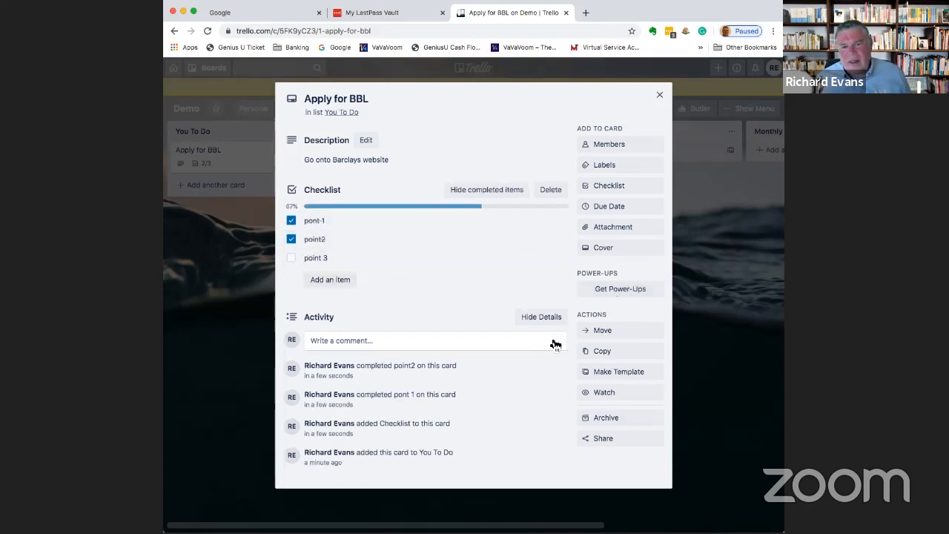
Step: Set the Apply for BBL card's due date to 20/5/2020 and close the card
left_click(610, 207)
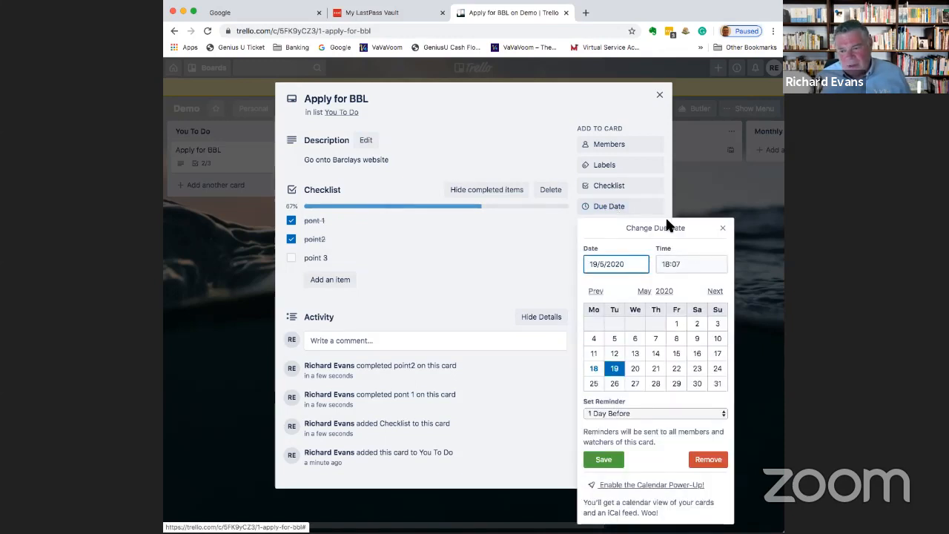
left_click(635, 371)
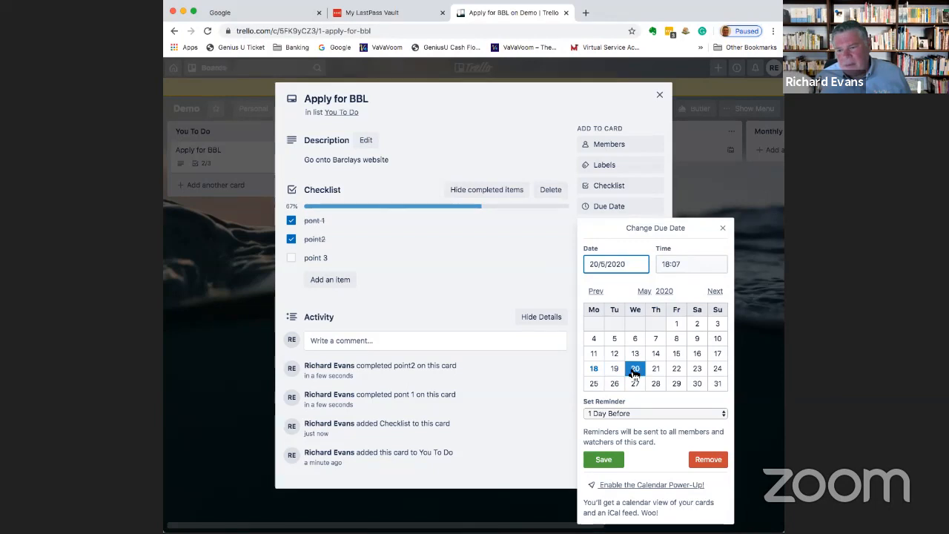
left_click(698, 265)
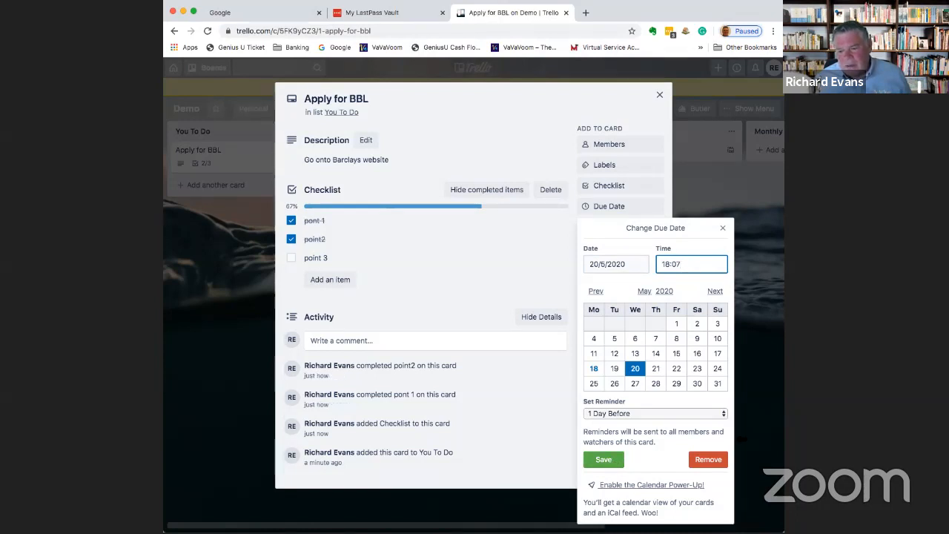
left_click(607, 461)
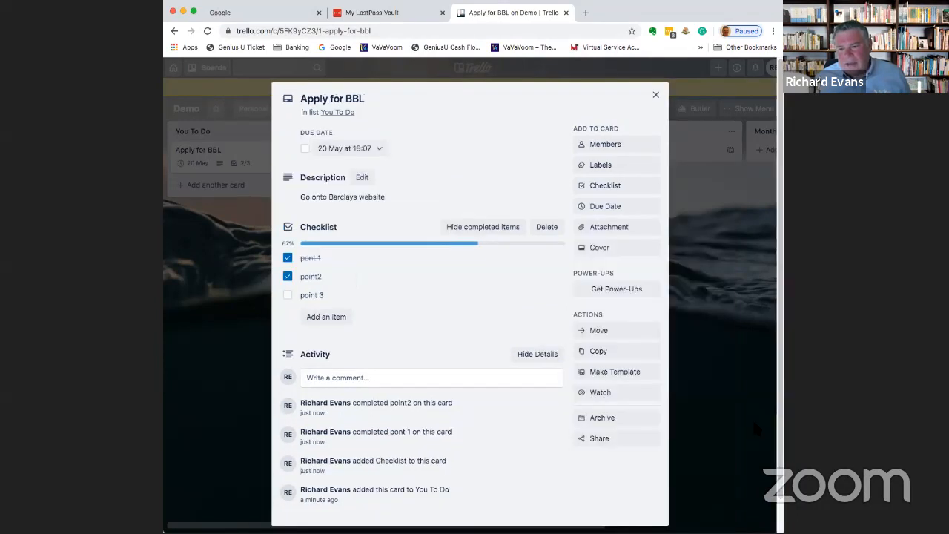
left_click(655, 95)
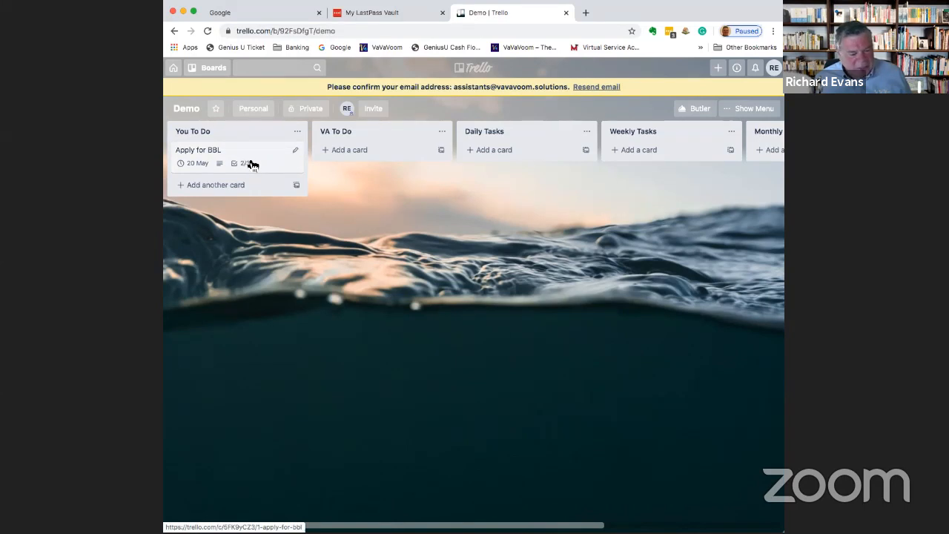
Step: Add a card titled "Post on FB" to the VA To Do list
left_click(354, 153)
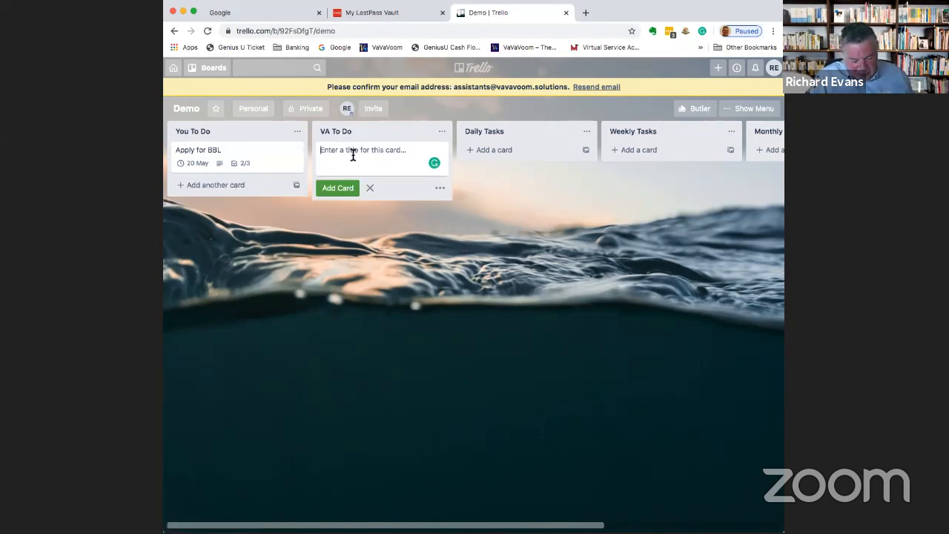
type("Post ")
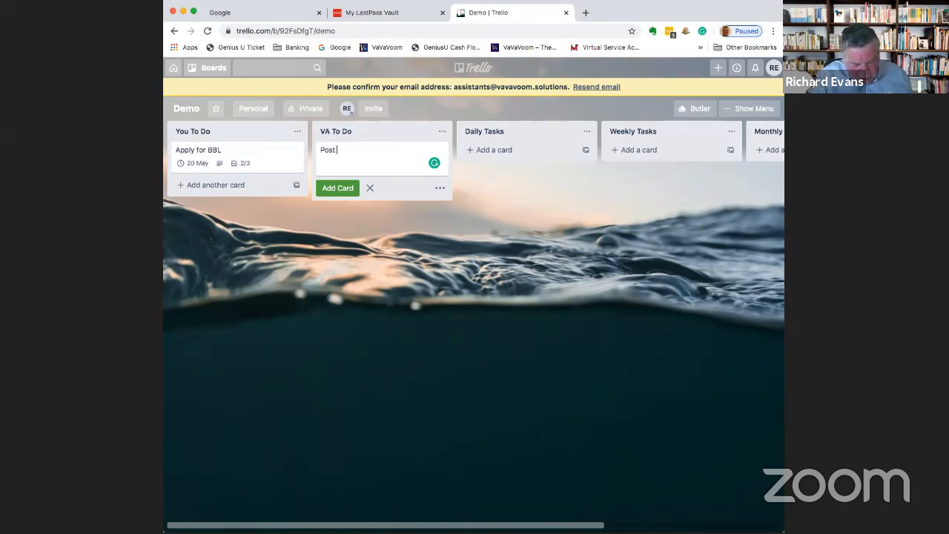
type("on FB")
key("Return")
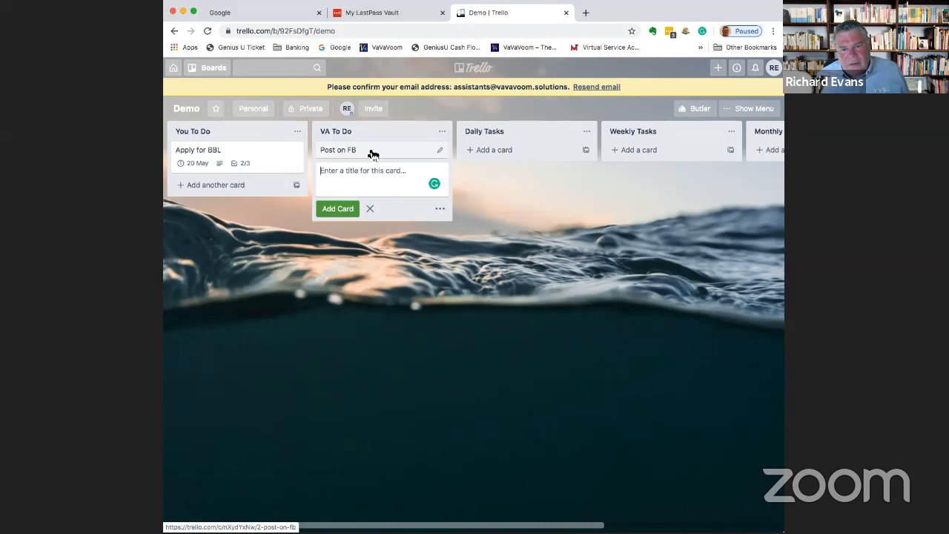
Step: Open the Post on FB card and set its due date to 14/5/2020
left_click(373, 154)
left_click(347, 167)
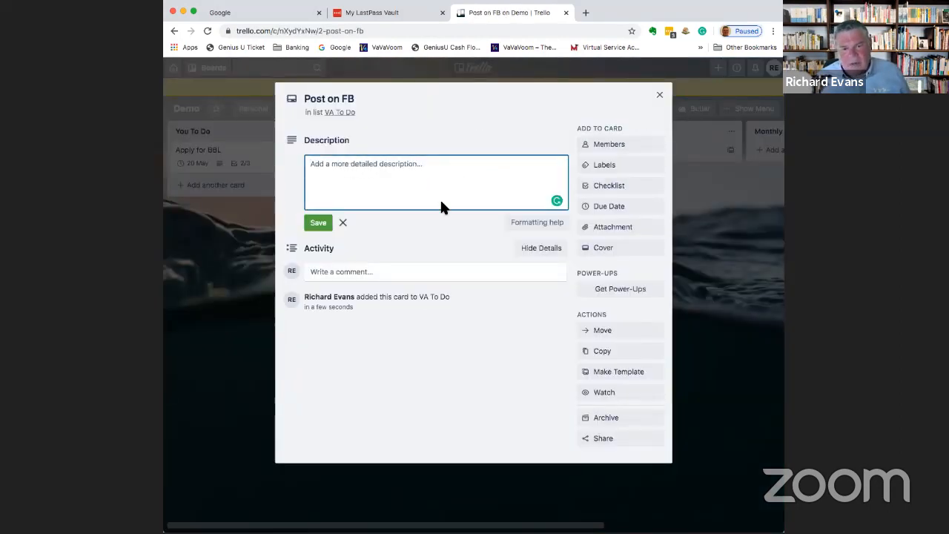
left_click(613, 212)
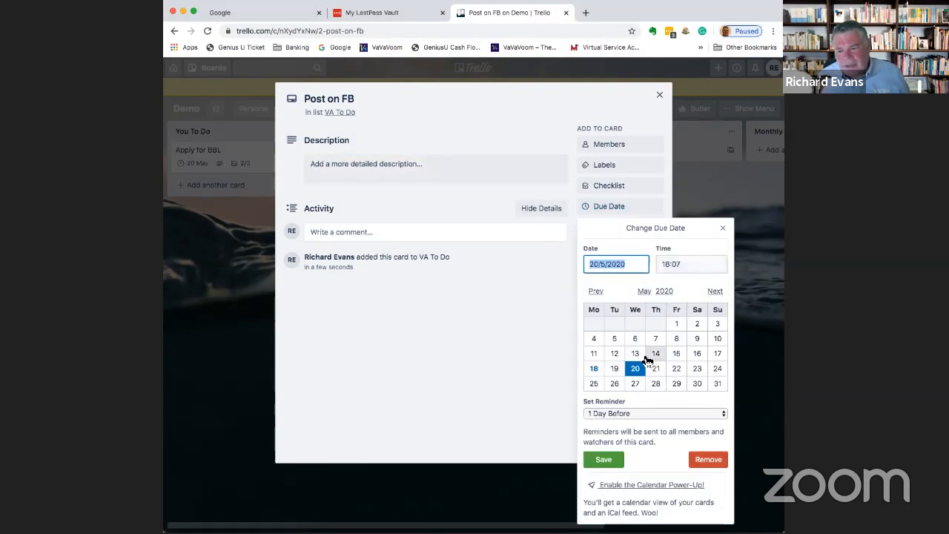
left_click(655, 354)
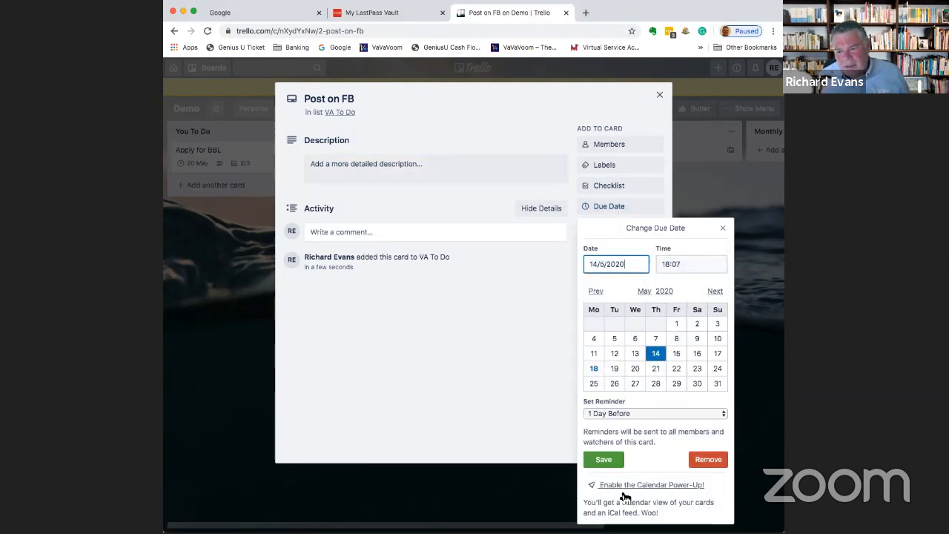
left_click(604, 462)
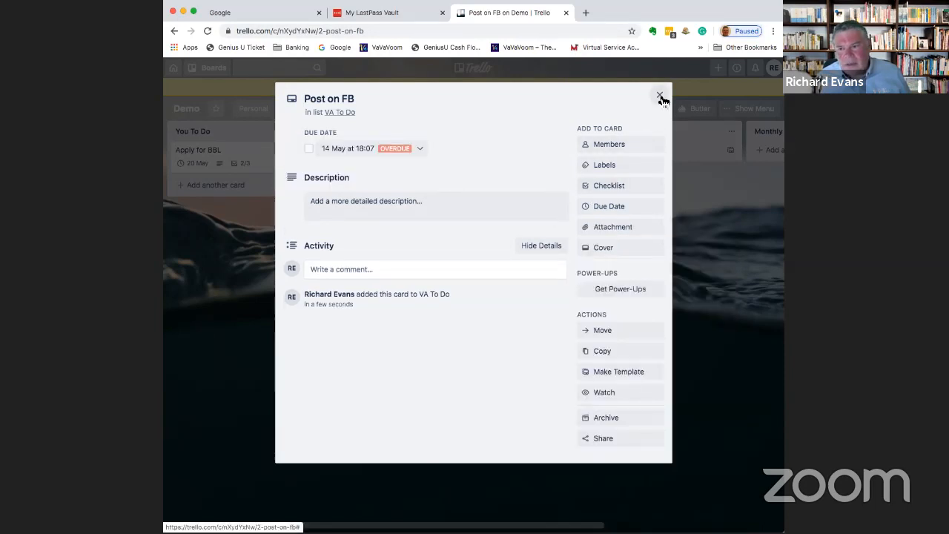
Step: Review the attachment sources available for the Post on FB card
left_click(610, 231)
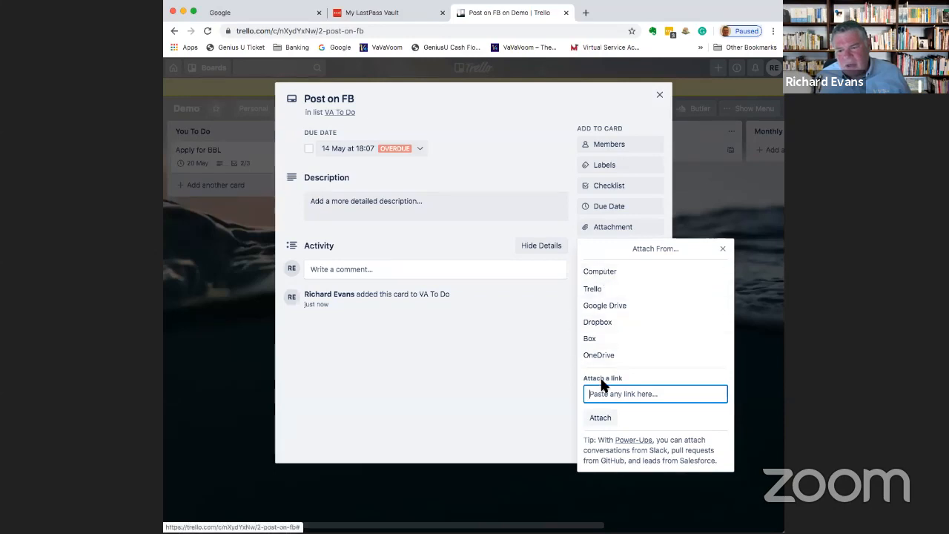
left_click(723, 249)
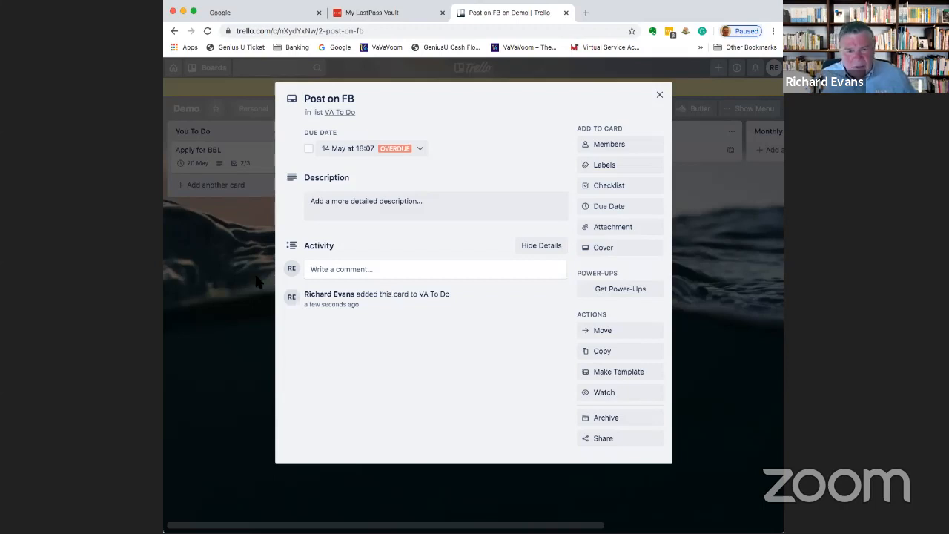
left_click(433, 205)
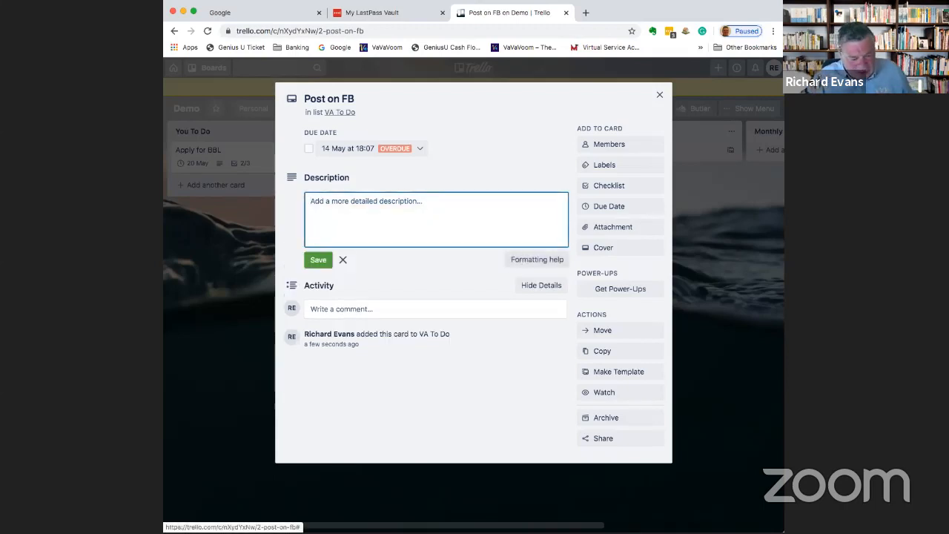
left_click(521, 259)
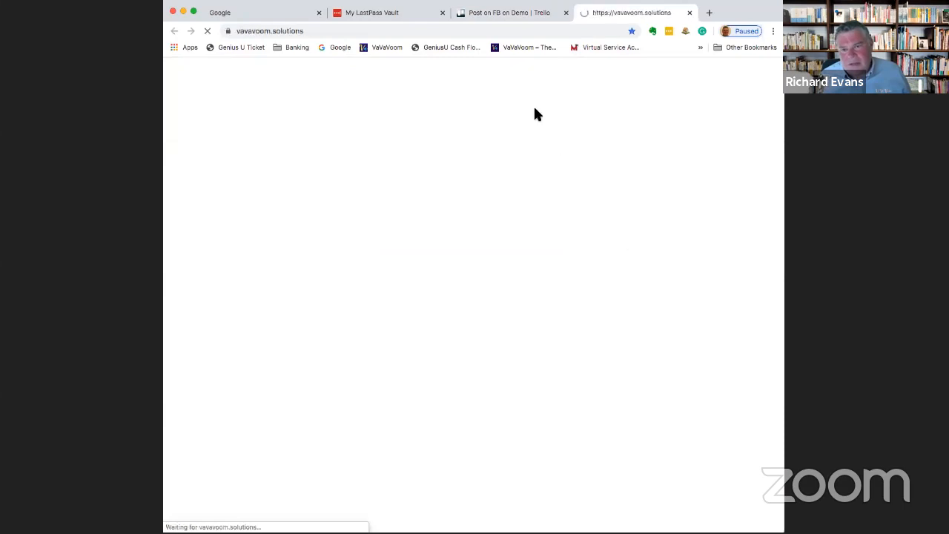
left_click(536, 20)
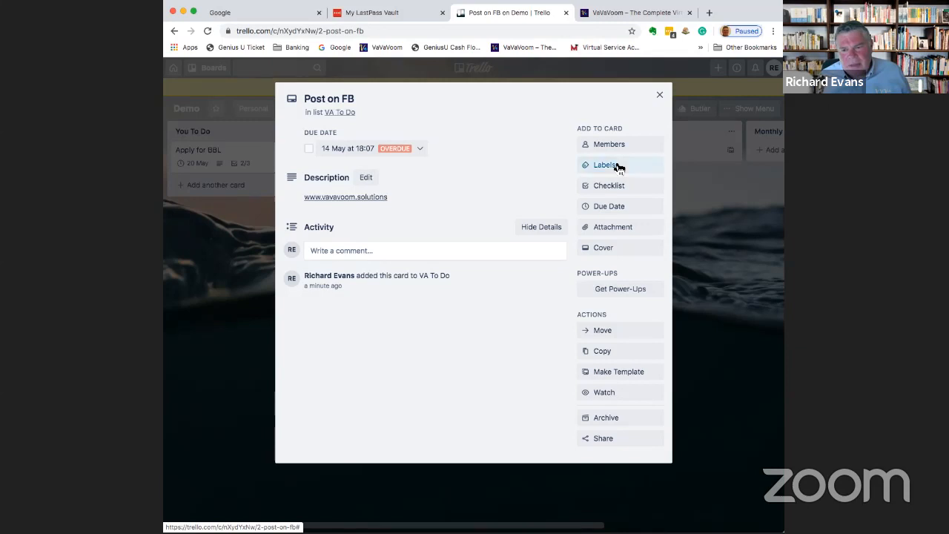
Step: Create a "Not started" label and apply it to the Post on FB card
left_click(619, 166)
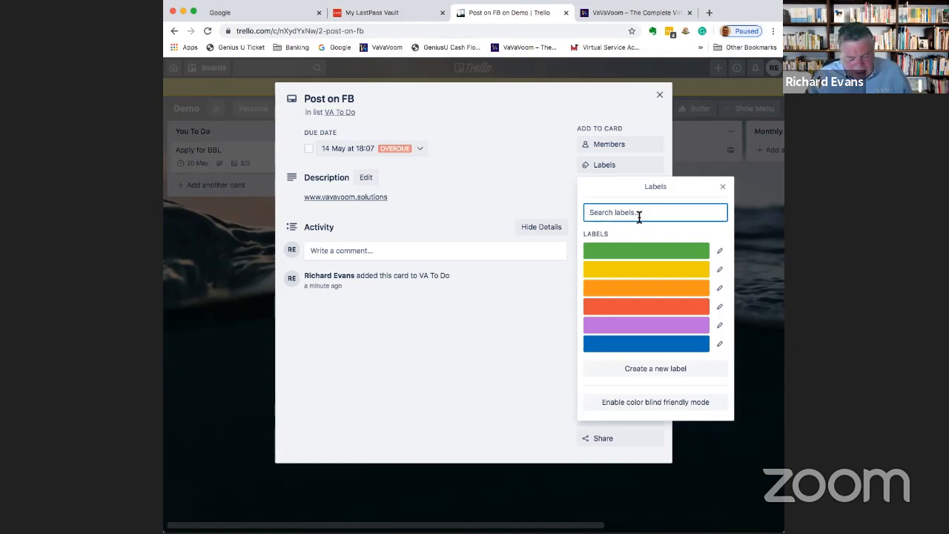
type("N")
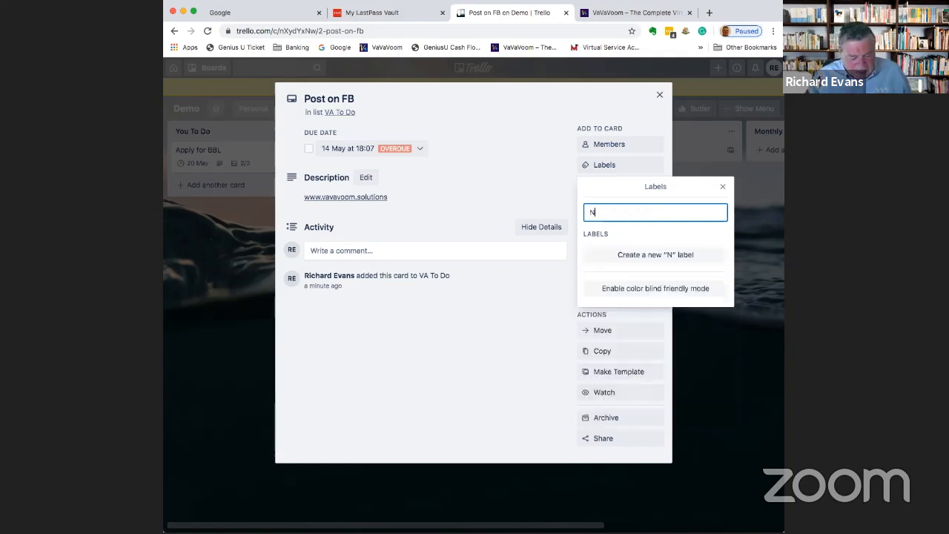
type("ot s")
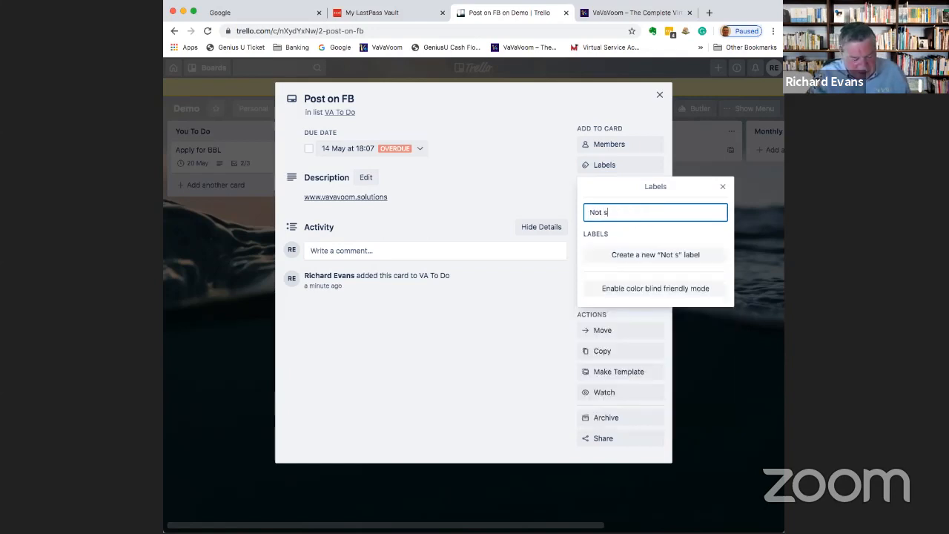
type("tarted")
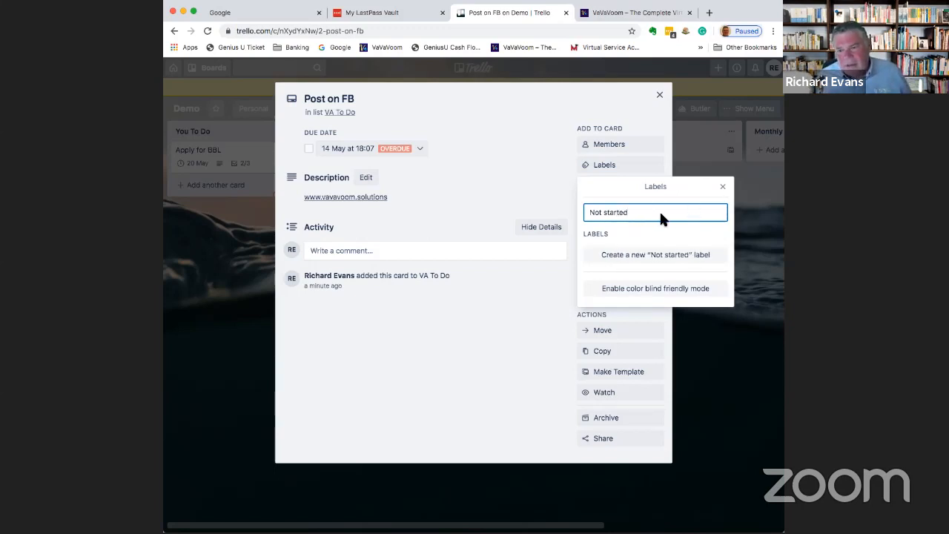
left_click(632, 254)
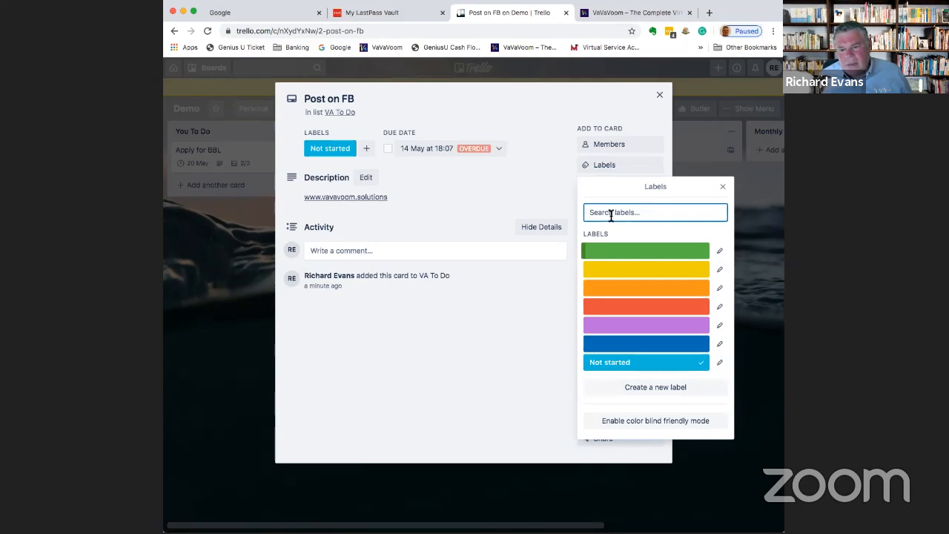
Step: Create a "Complete" label and apply it to the Post on FB card
type("Comp")
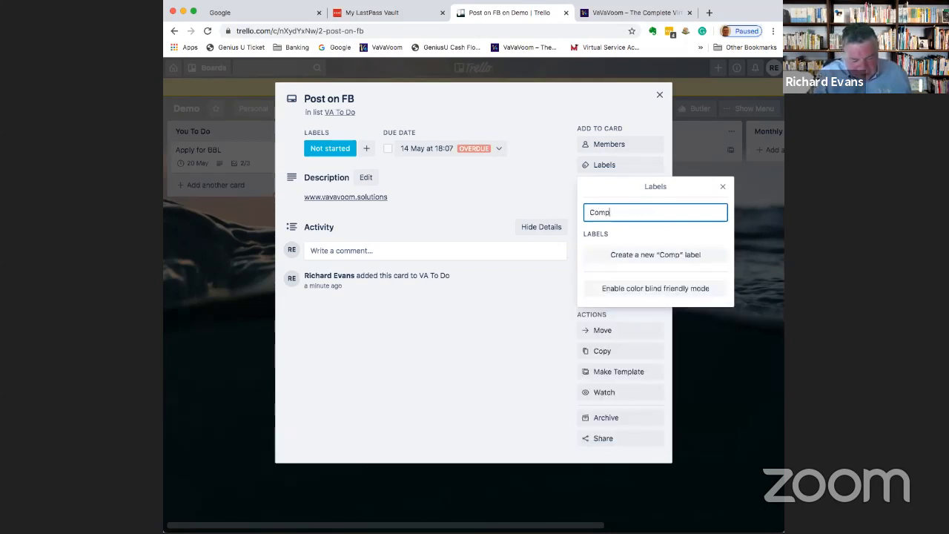
type("lete")
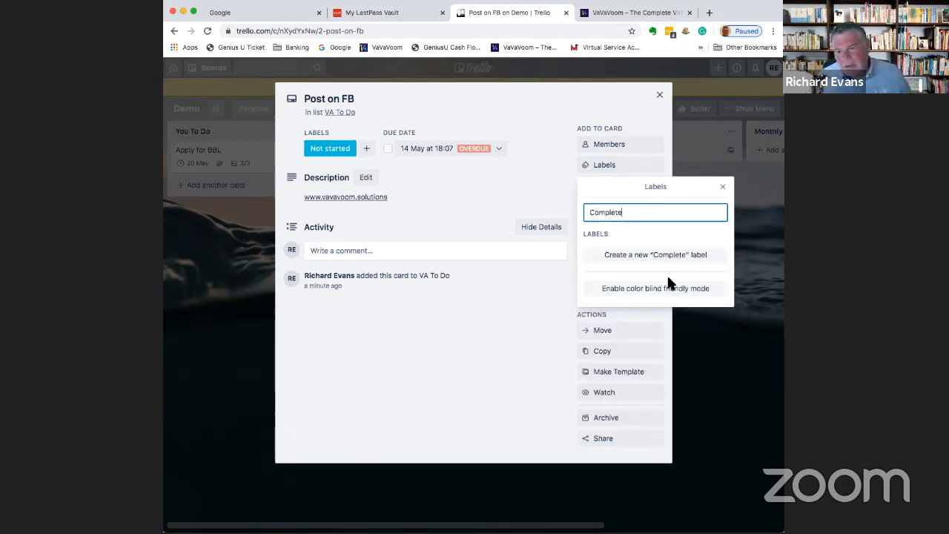
left_click(640, 254)
key("Return")
Step: Create a pink "More info needed" label and apply it to the Post on FB card
type("Mor")
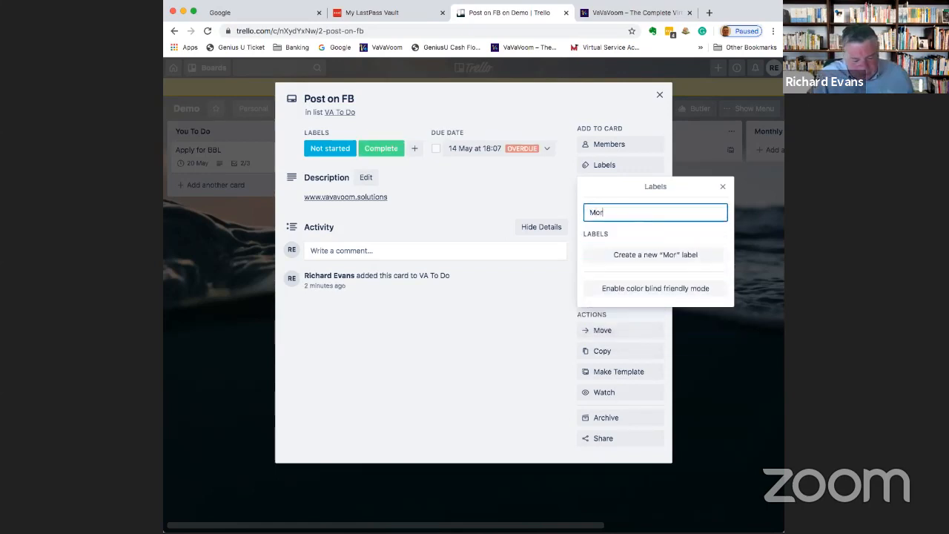
type("e info ne")
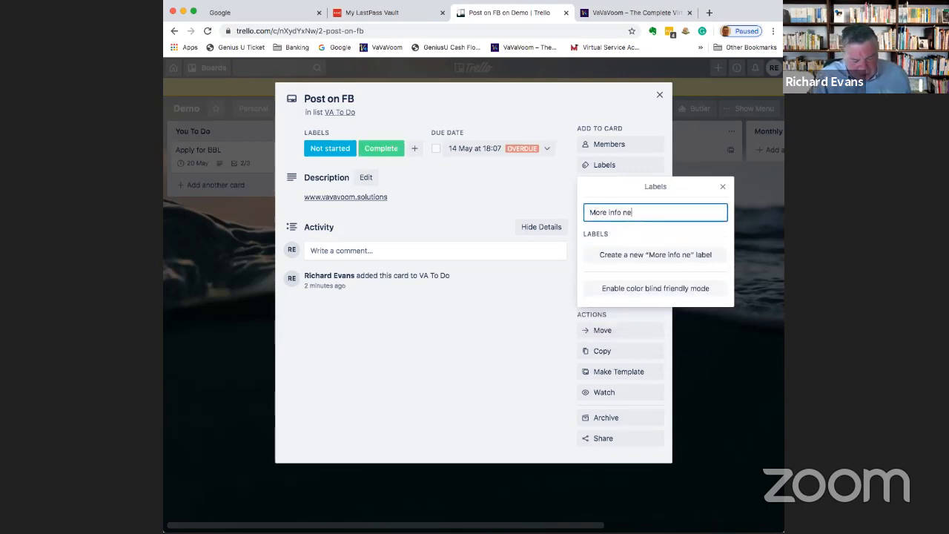
type("eded")
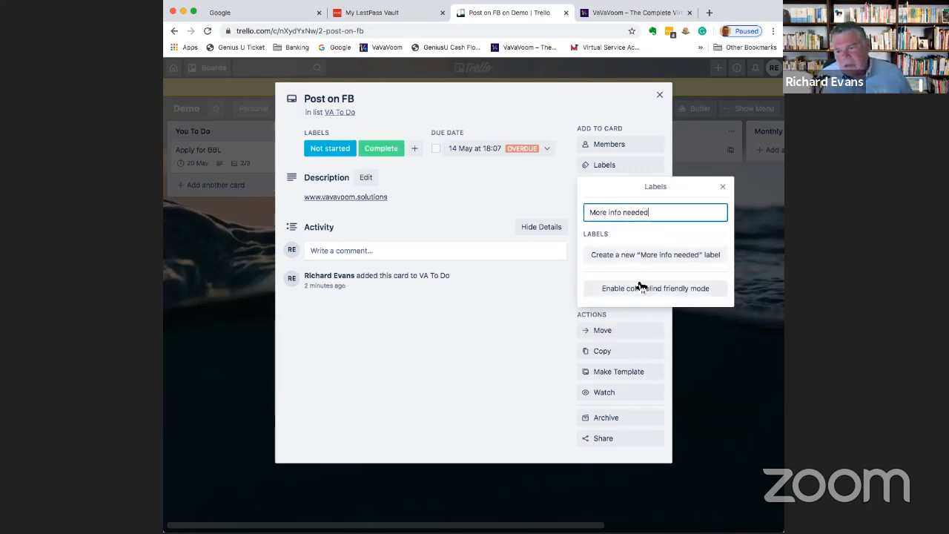
left_click(643, 255)
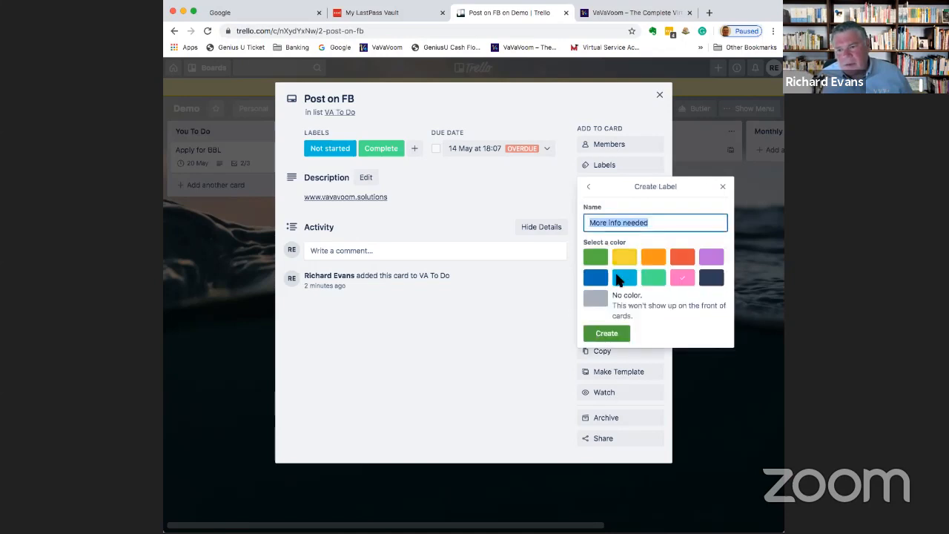
left_click(604, 333)
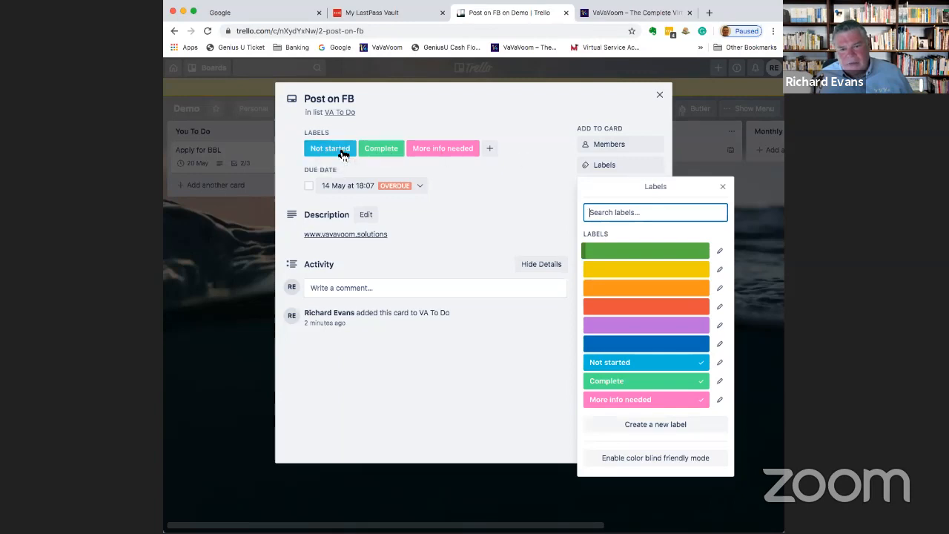
Step: Remove the "Not started" and "More info needed" labels from the Post on FB card and close the card
left_click(705, 363)
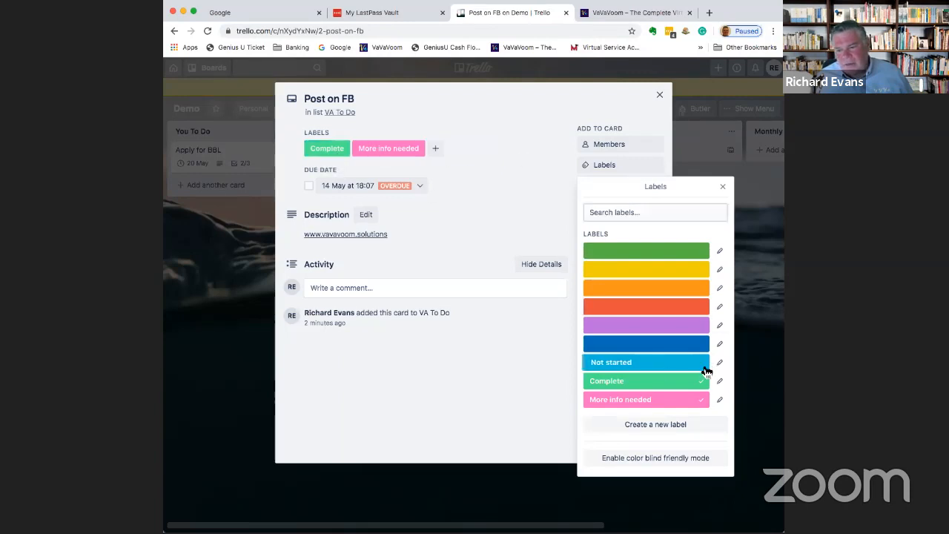
left_click(703, 401)
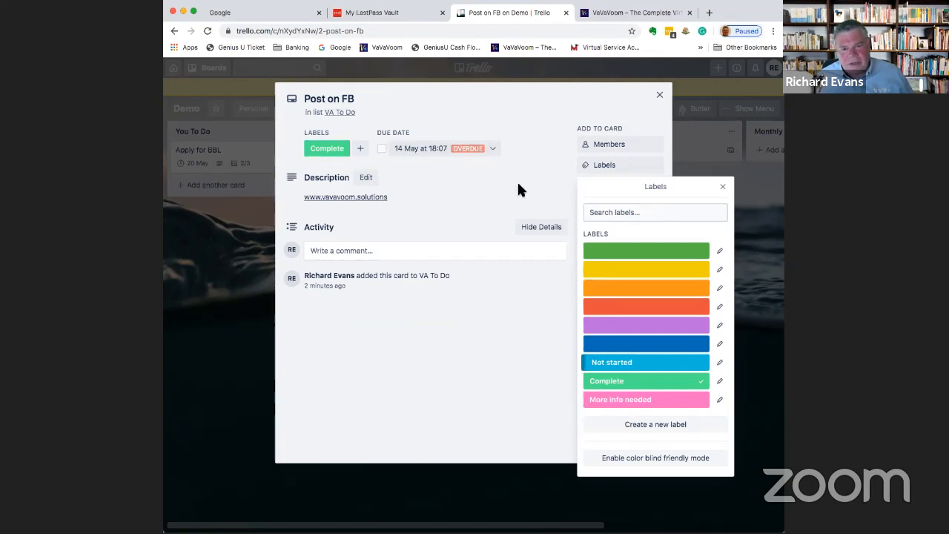
left_click(475, 178)
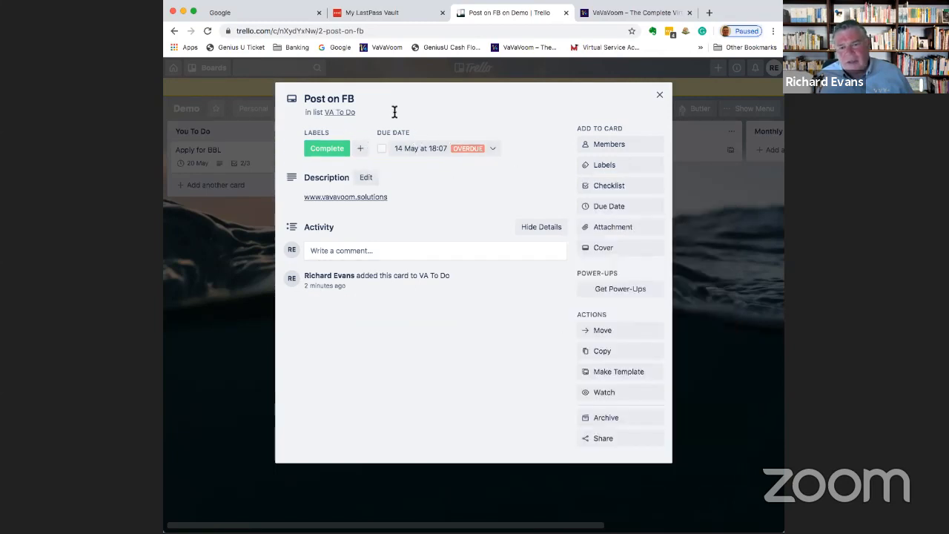
left_click(659, 95)
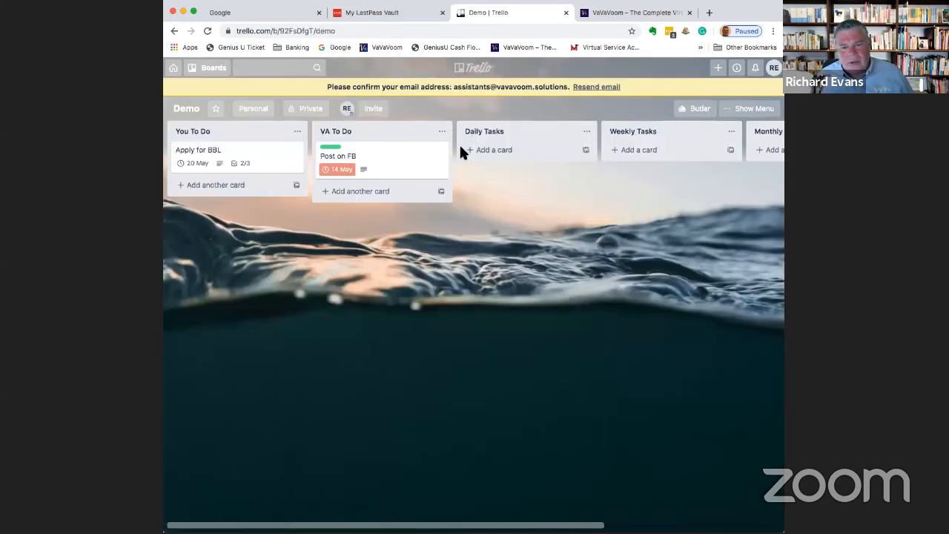
Step: Add a "Check emails" card to the Daily Tasks list
left_click(495, 150)
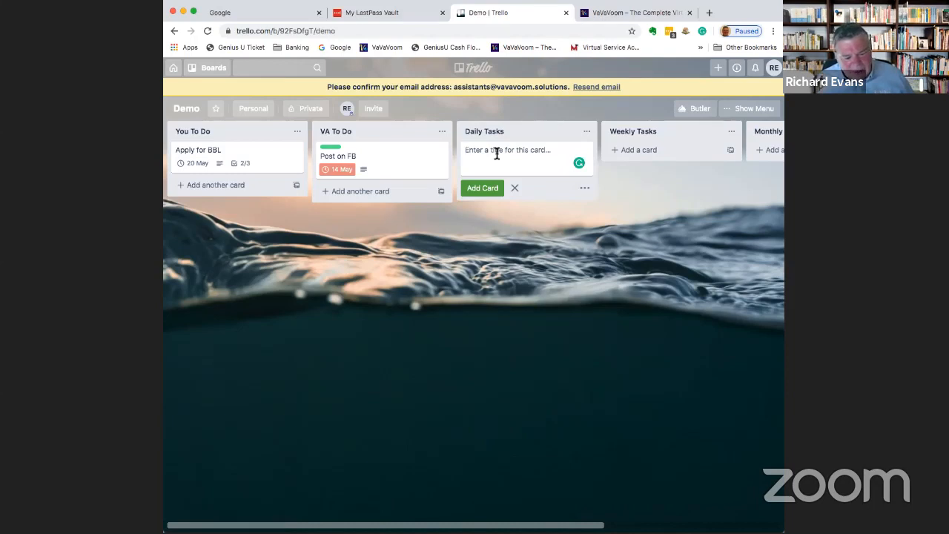
type("Chec")
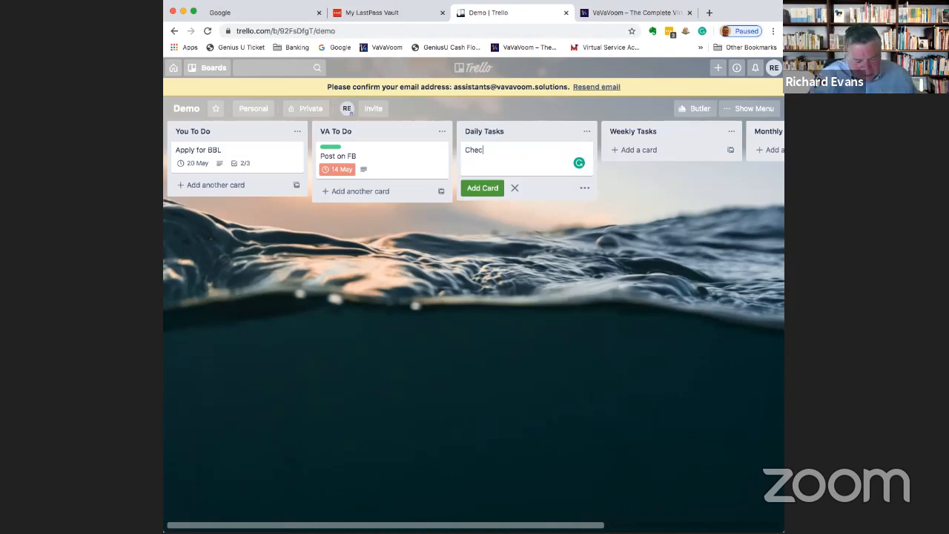
type("k emails")
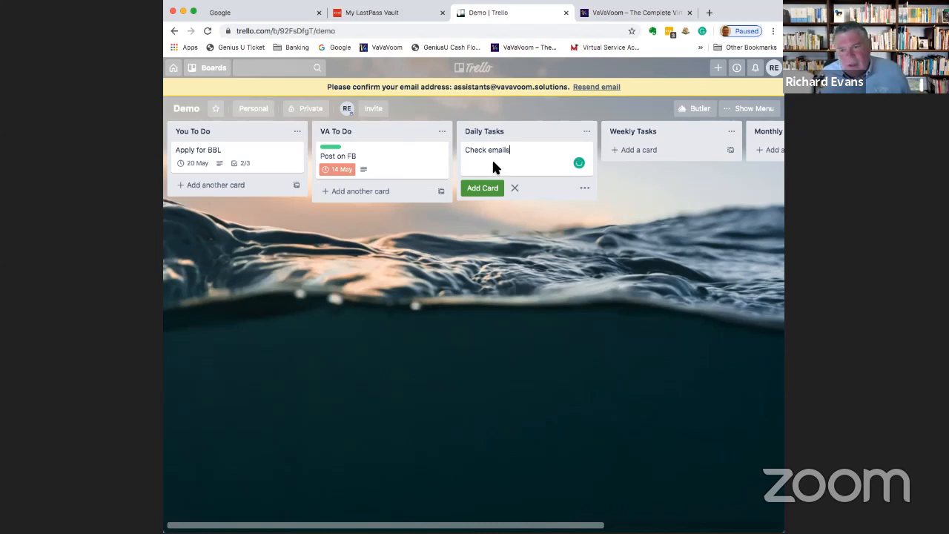
left_click(483, 188)
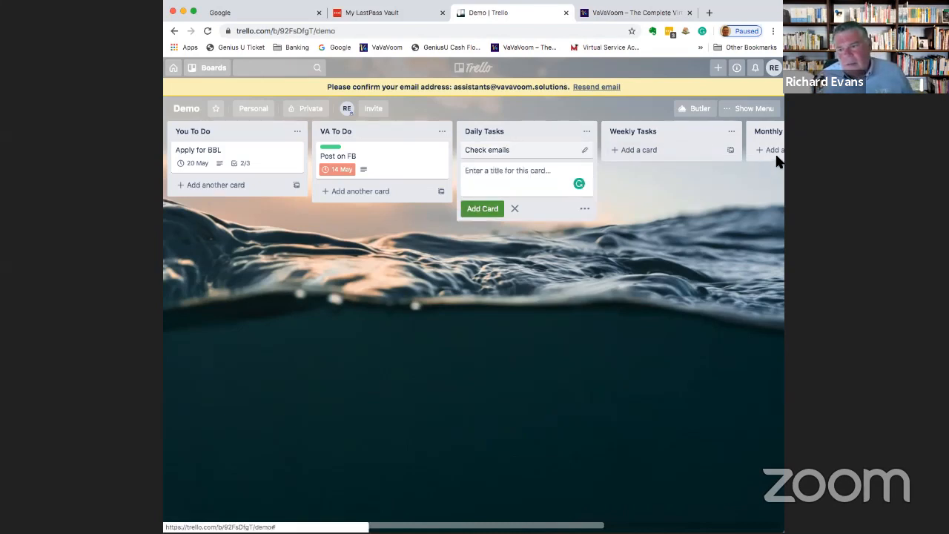
Step: Add a card titled "Provide SM content calender for approval" to the Weekly Tasks list
left_click(642, 156)
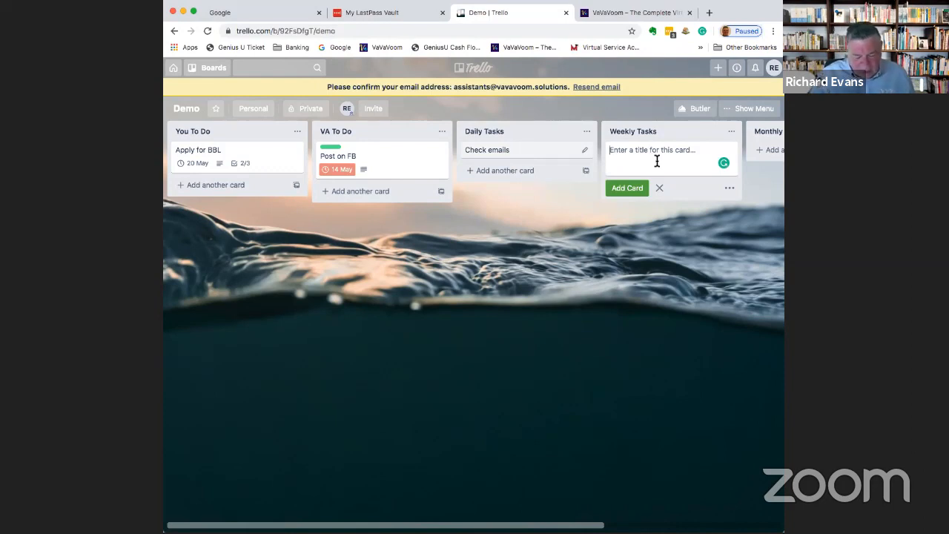
type("Pr")
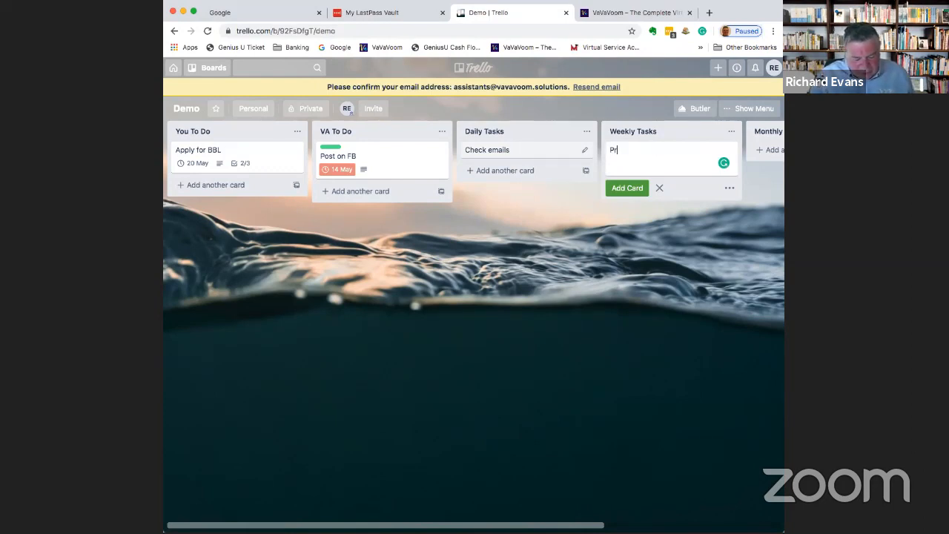
type("ovide SM")
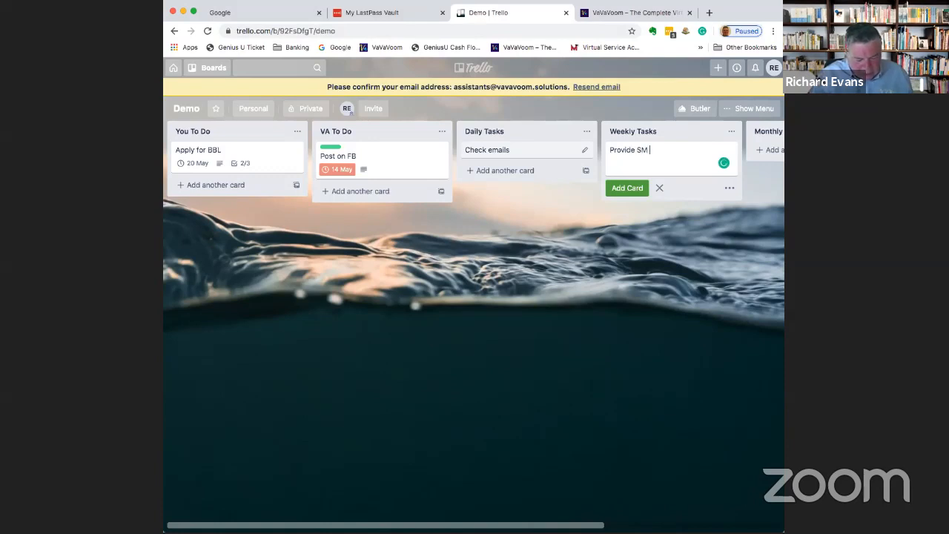
type(" content calender f")
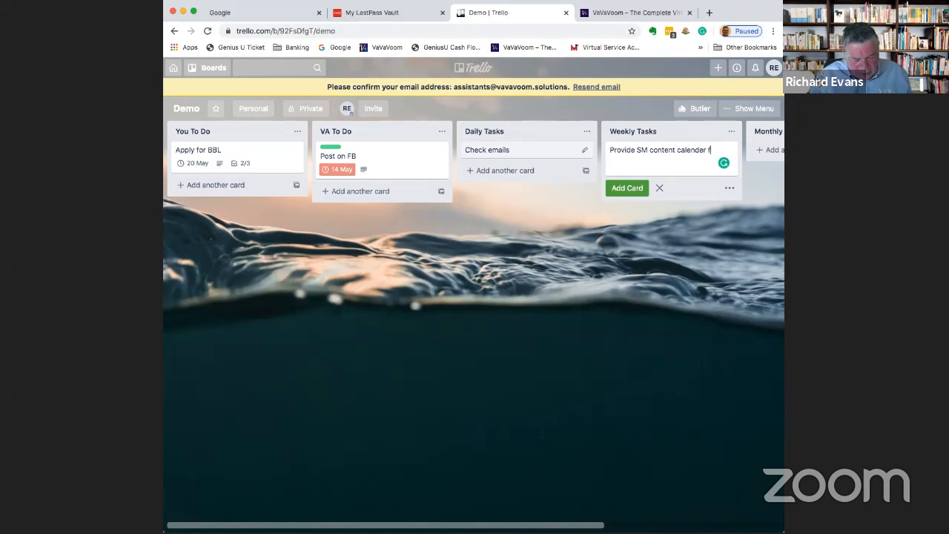
type("ppr")
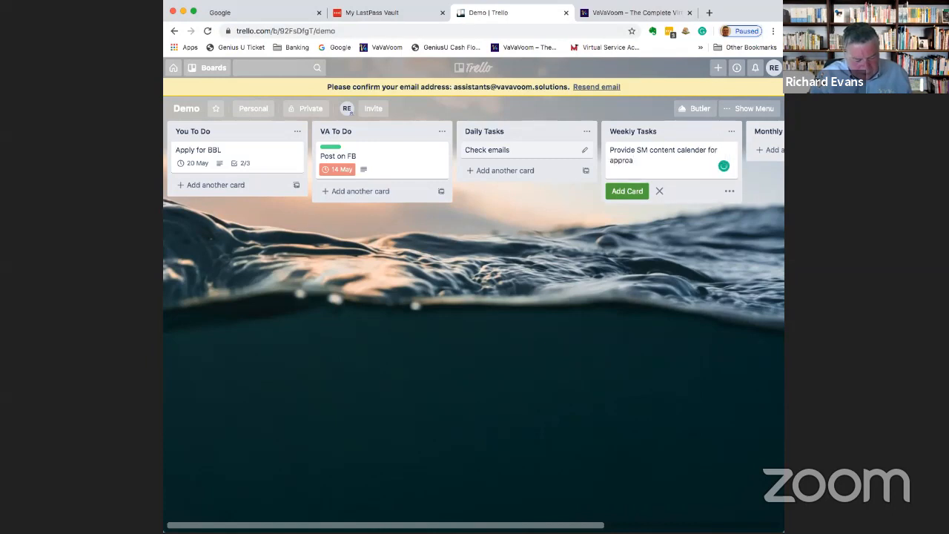
type("oa")
key("BackSpace")
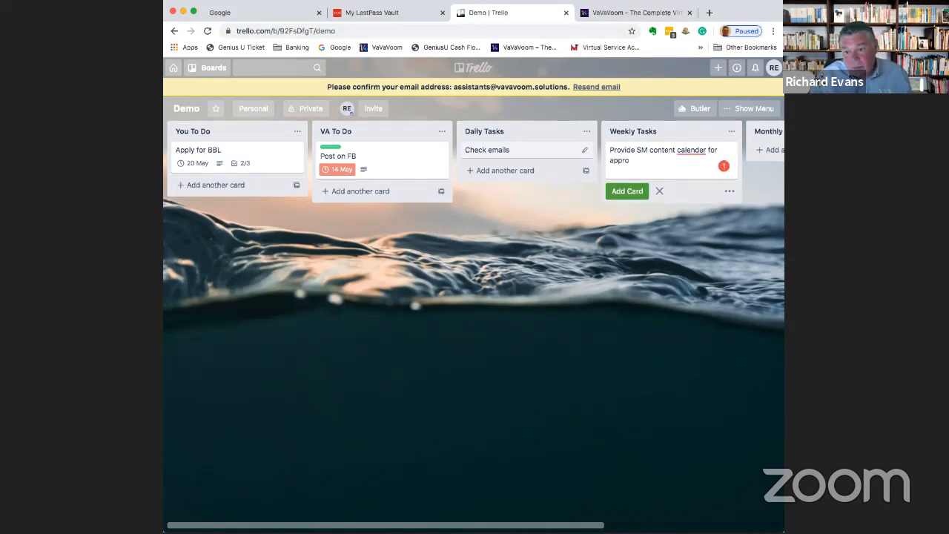
type("val")
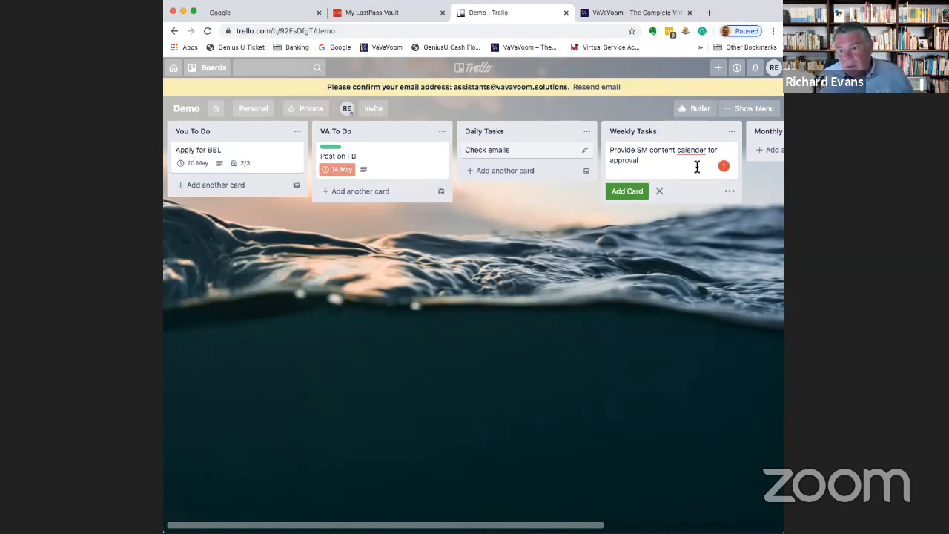
right_click(687, 153)
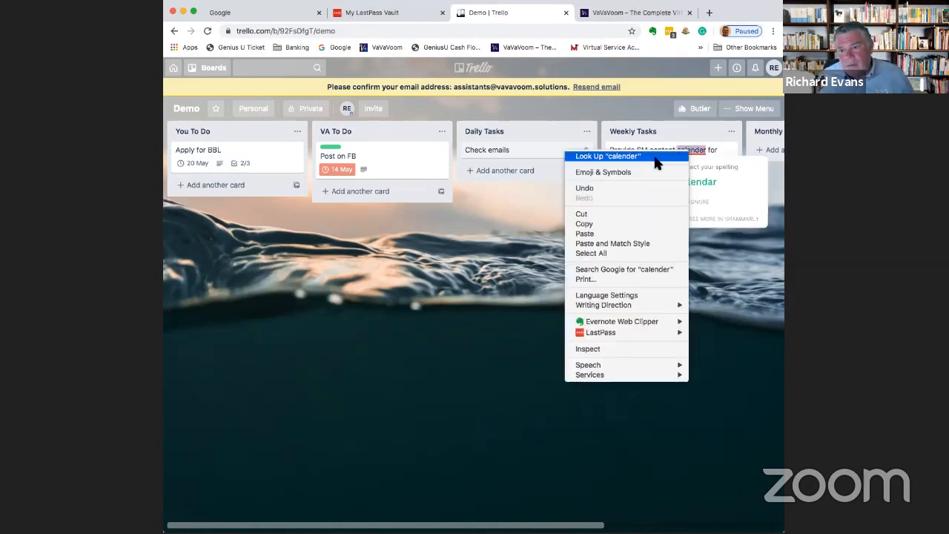
left_click(738, 178)
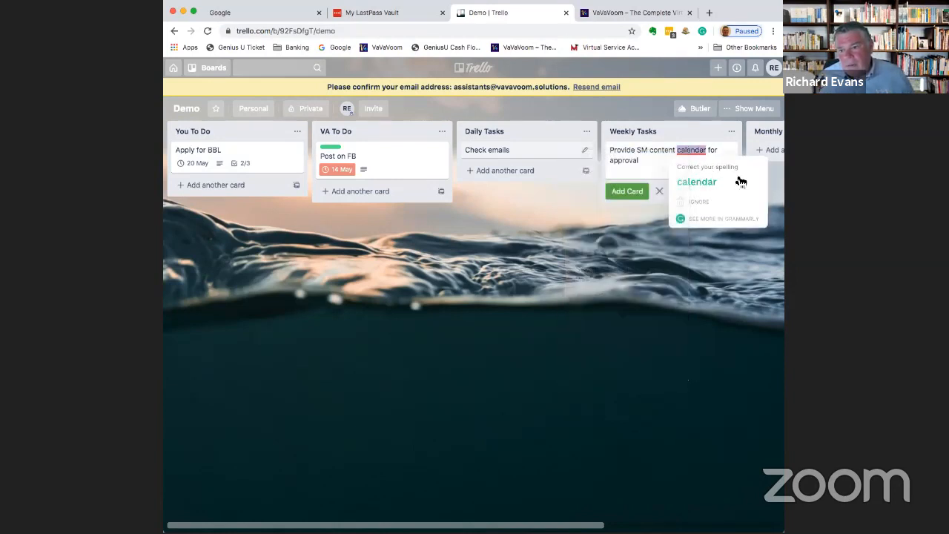
left_click(701, 182)
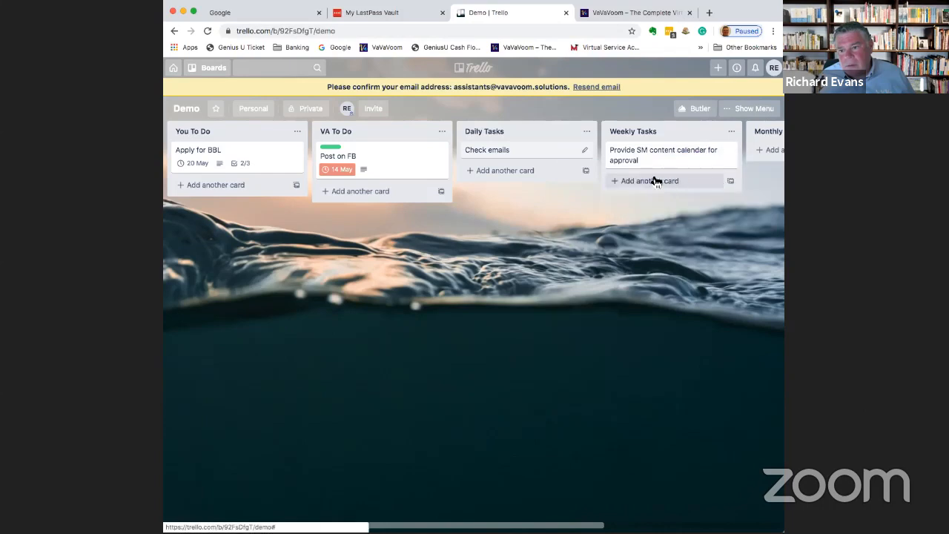
Step: Add a "Produce P & L report" card to the Monthly Tasks list
left_click(770, 150)
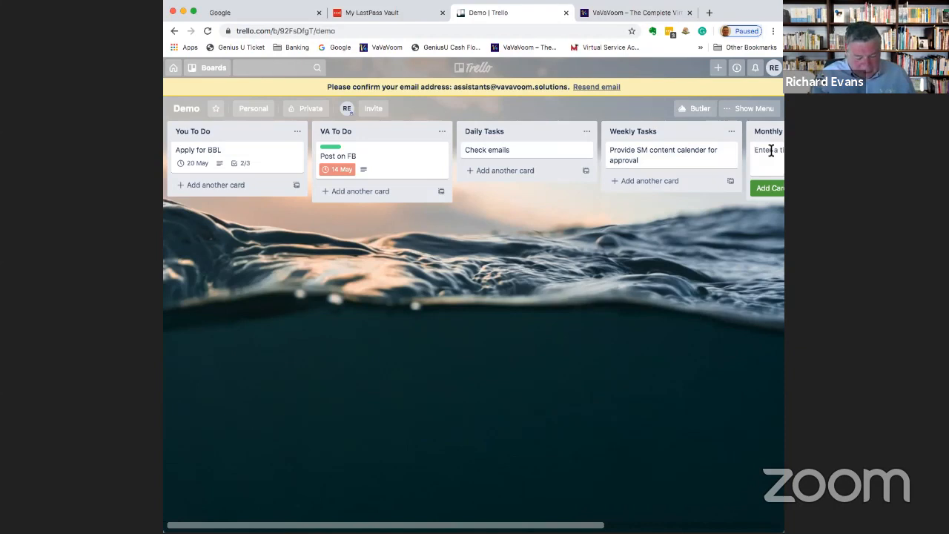
type("Produc")
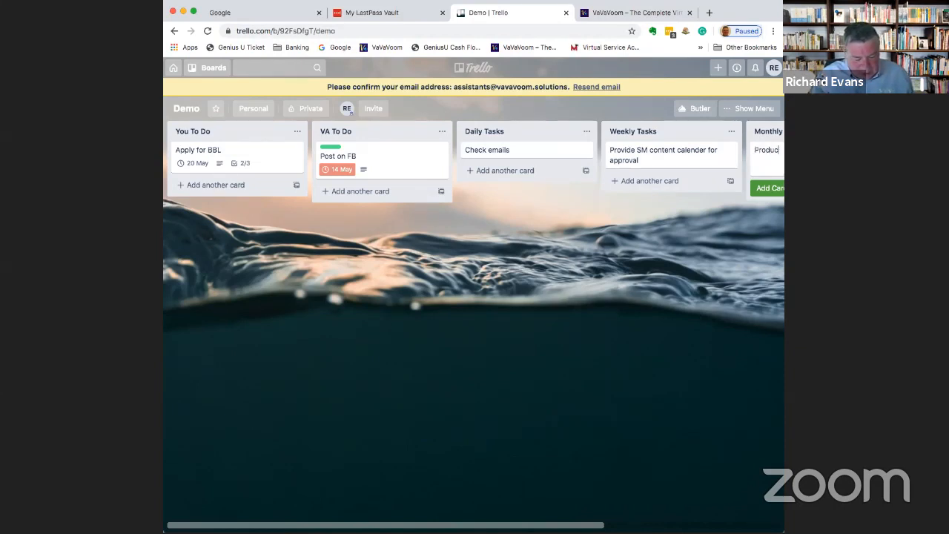
type("e P &")
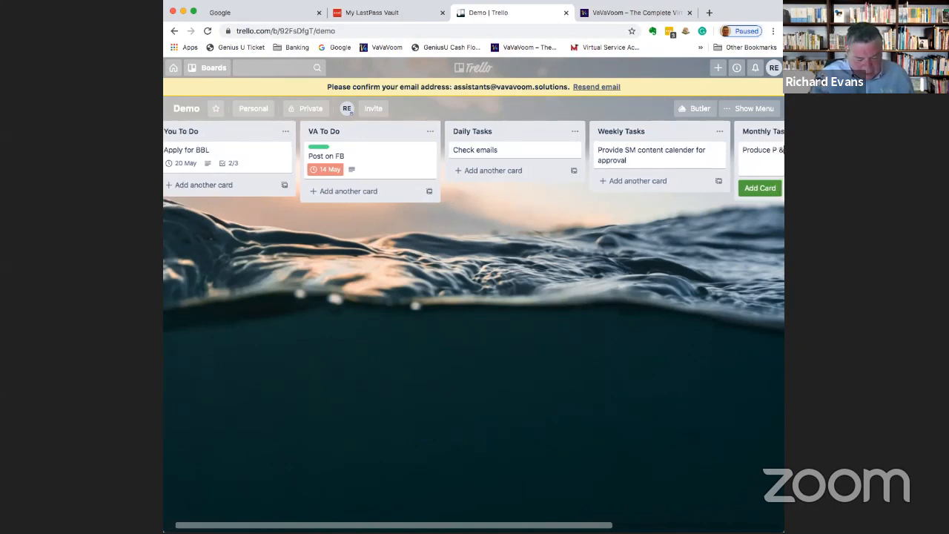
type(" L report")
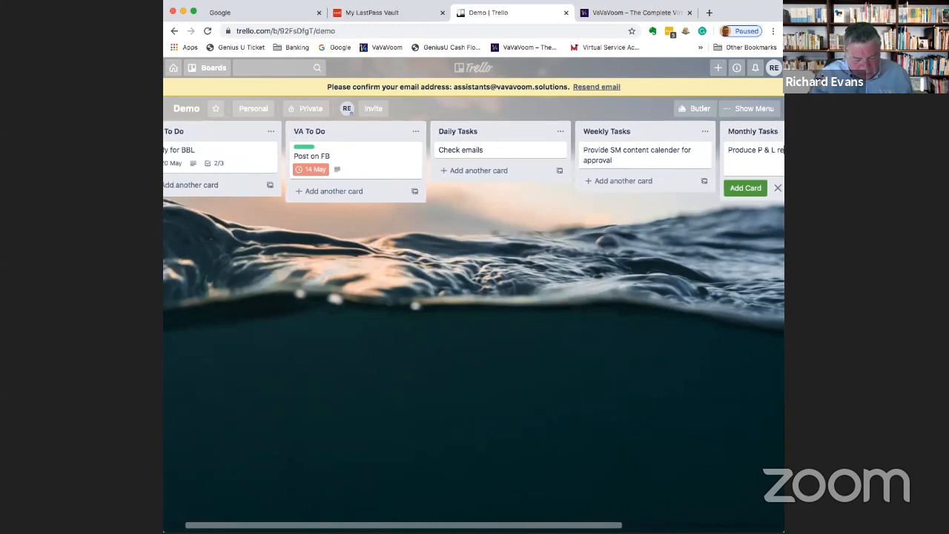
left_click(733, 188)
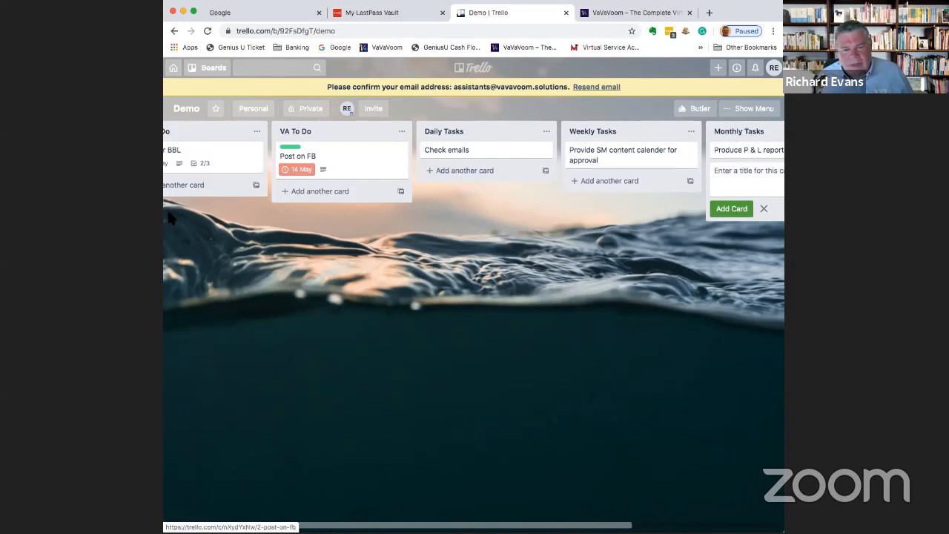
left_click_drag(475, 526, 390, 526)
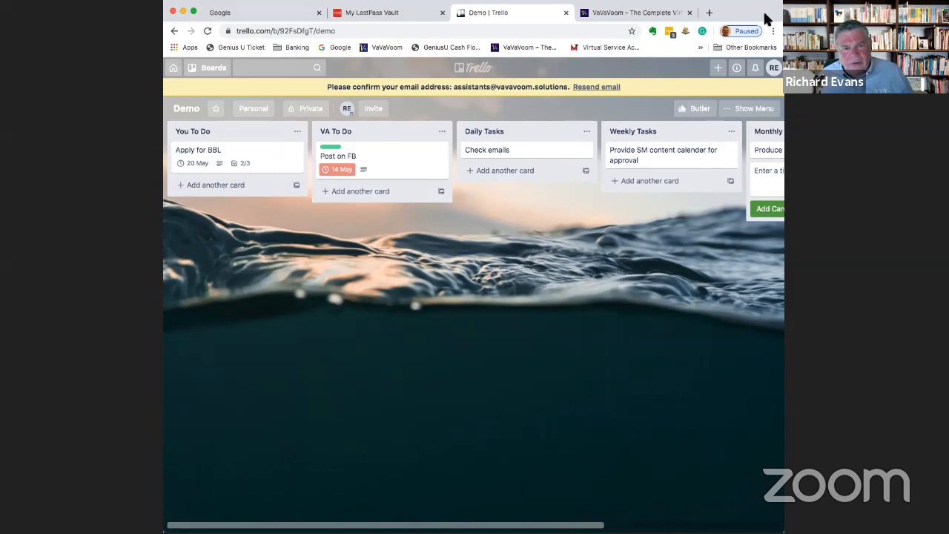
Step: Add the Calendar Power-Up to the Demo board and return to the board with its menu closed
left_click_drag(771, 3, 767, 3)
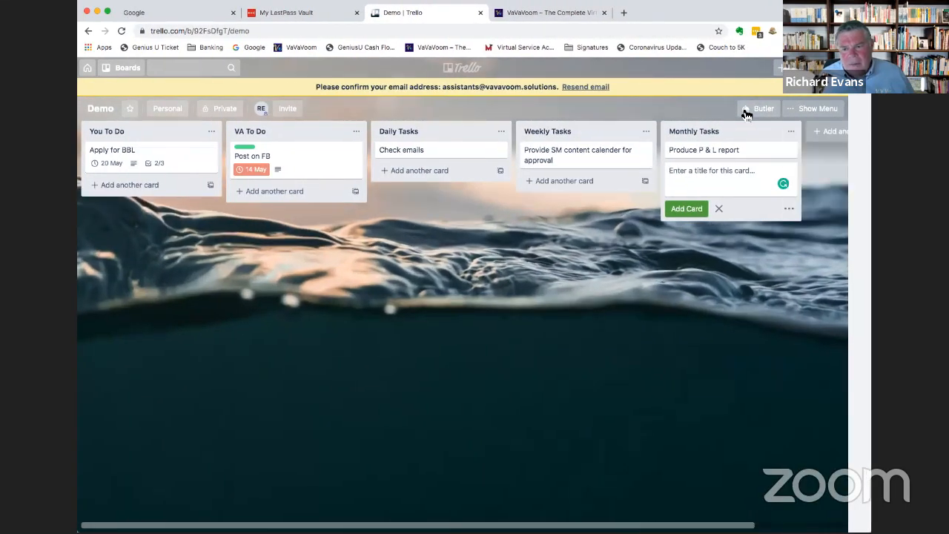
left_click(827, 114)
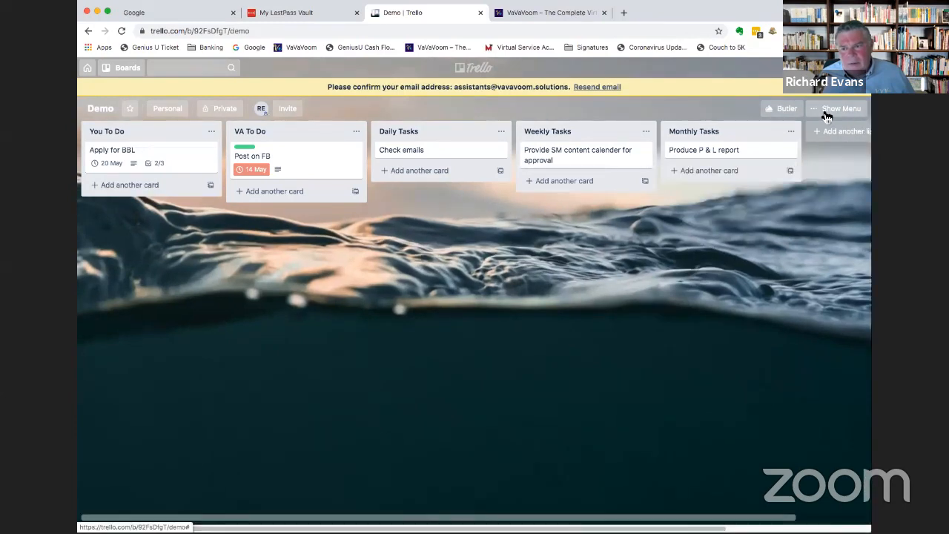
left_click(827, 113)
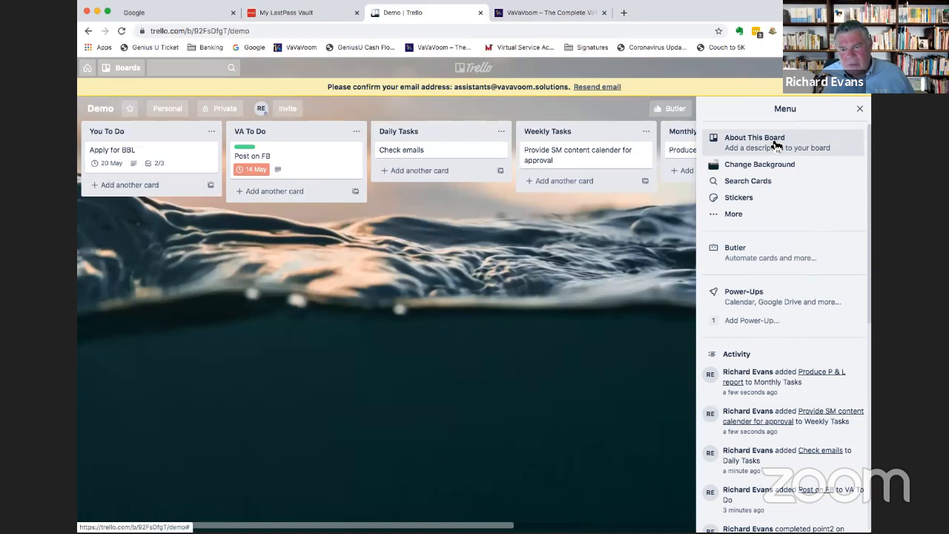
left_click(749, 303)
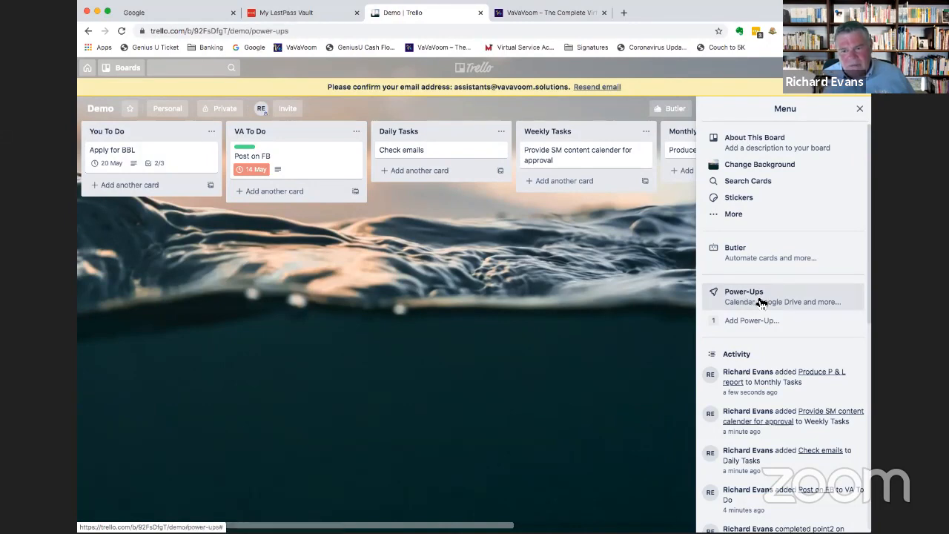
scroll(449, 268, "down", 8)
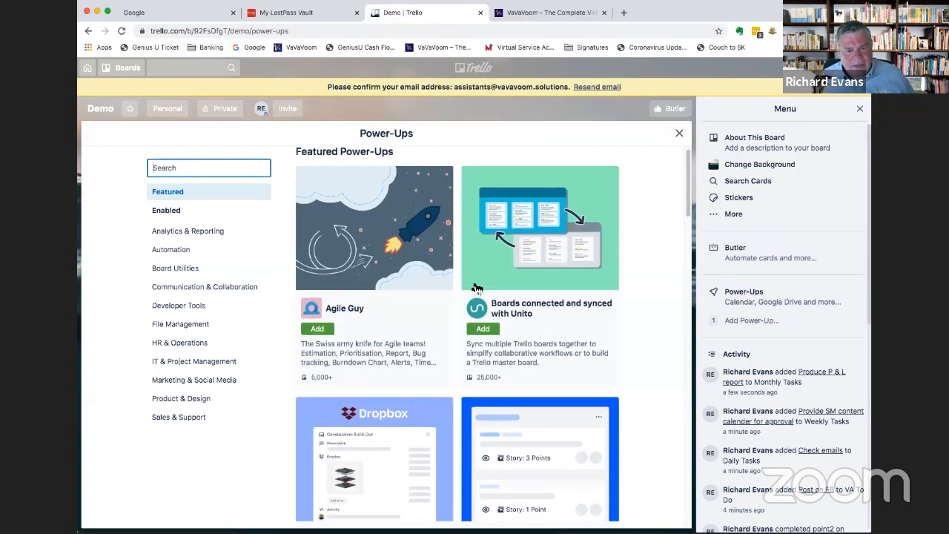
scroll(477, 288, "down", 8)
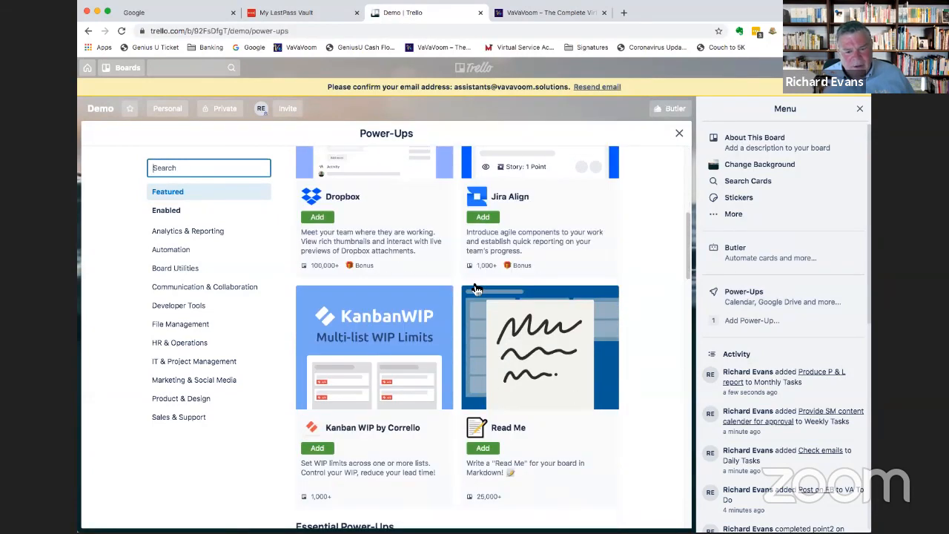
scroll(475, 287, "down", 4)
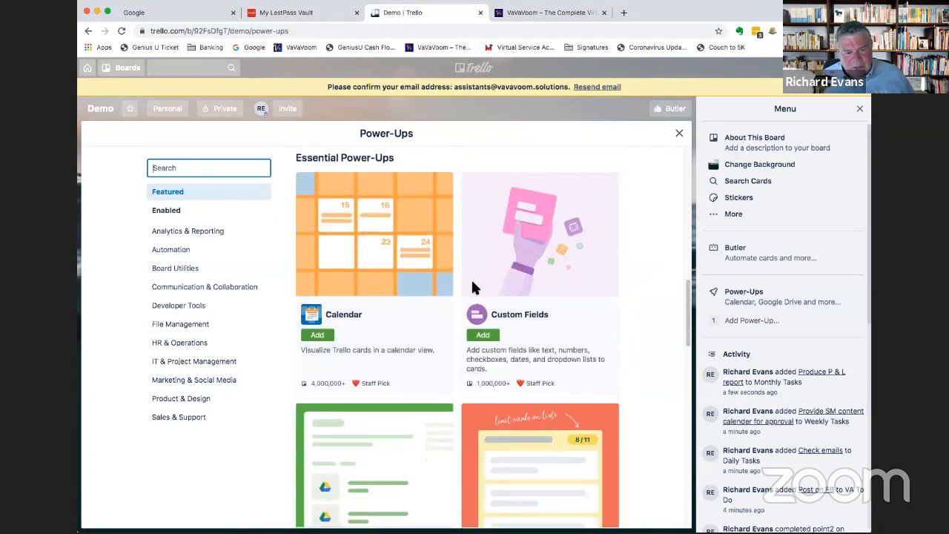
scroll(477, 288, "up", 1)
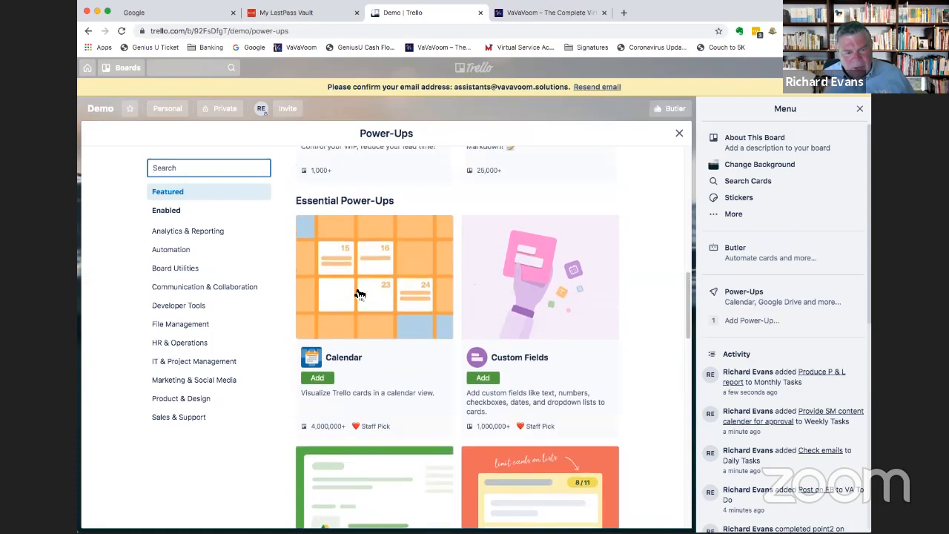
left_click(319, 382)
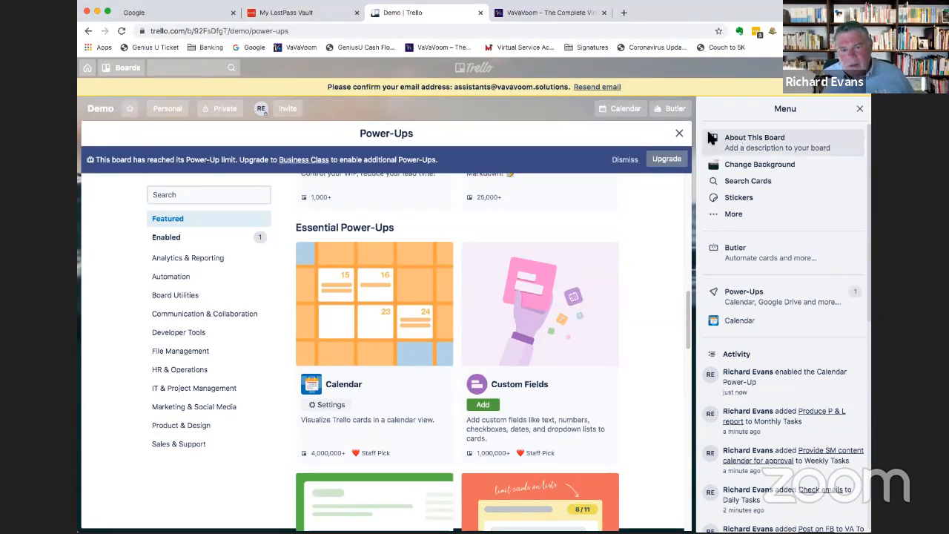
left_click(680, 135)
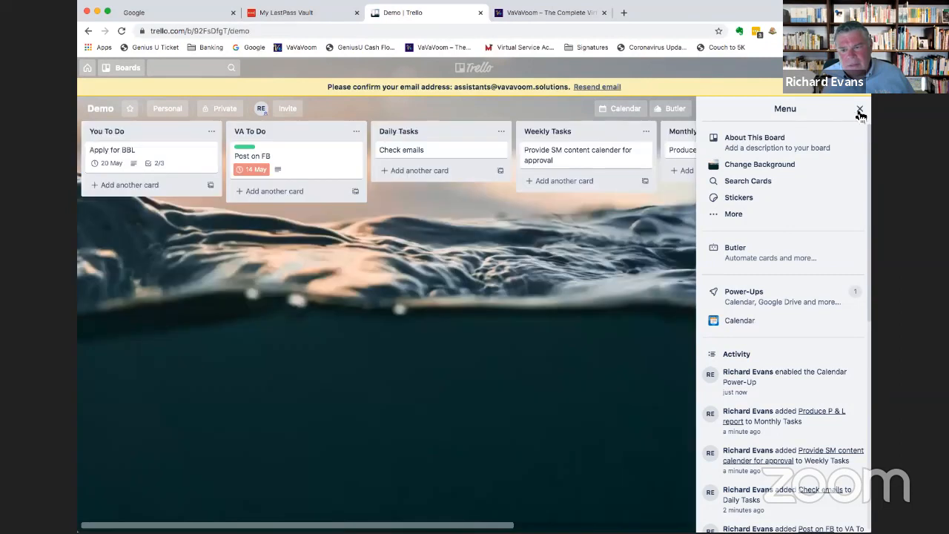
left_click(859, 109)
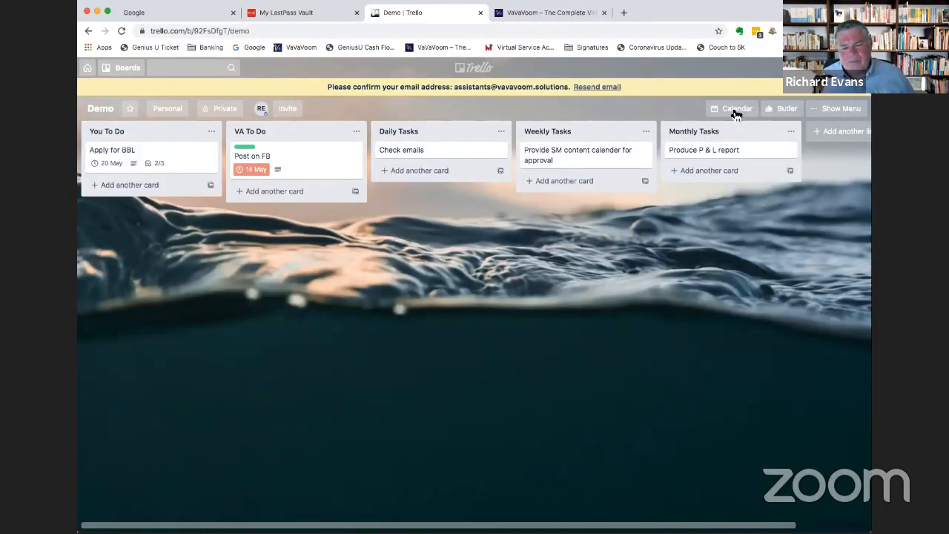
Step: Enable sync in the board's calendar settings, select the iCalendar feed address, and close the calendar view
left_click(736, 113)
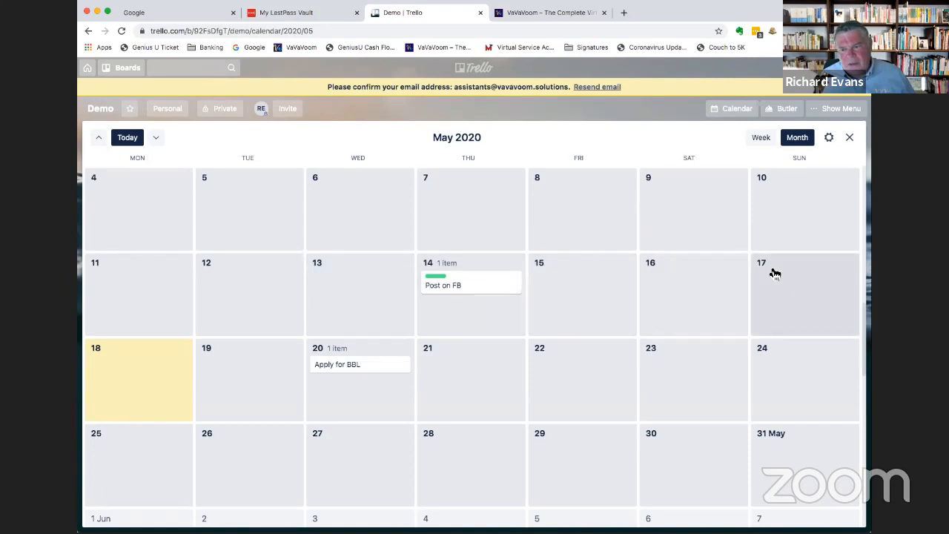
left_click(829, 139)
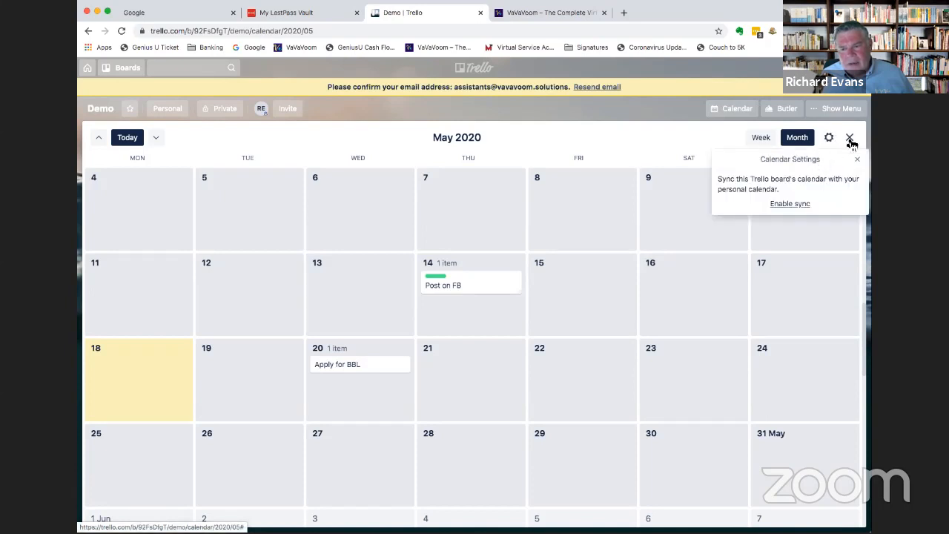
left_click(787, 206)
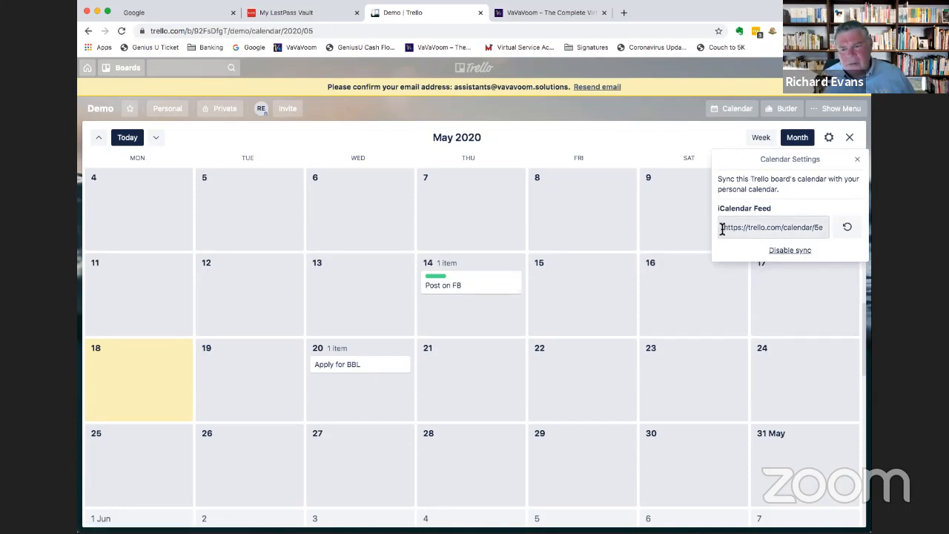
left_click_drag(722, 229, 830, 233)
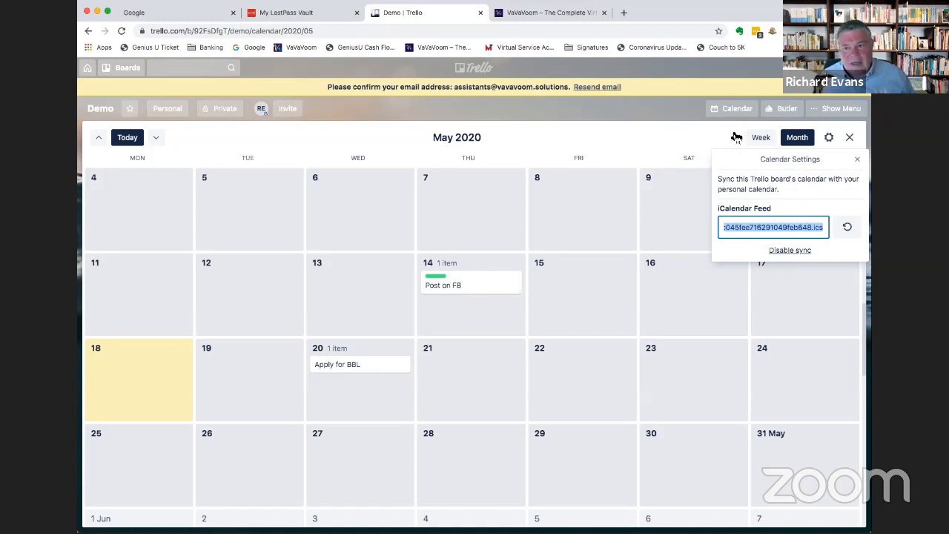
left_click(858, 162)
left_click(735, 108)
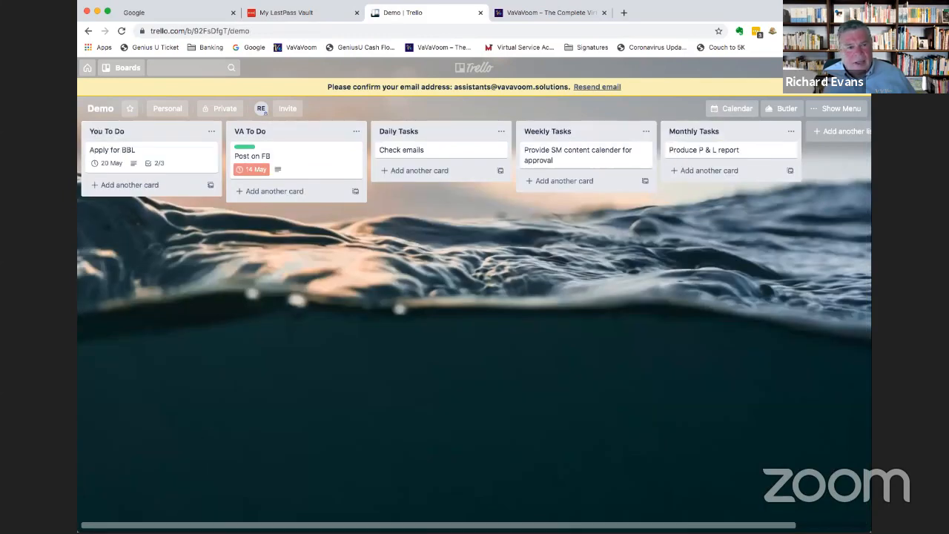
Step: View the board's email-to-board settings, select the board's email address, and close the settings
left_click(838, 111)
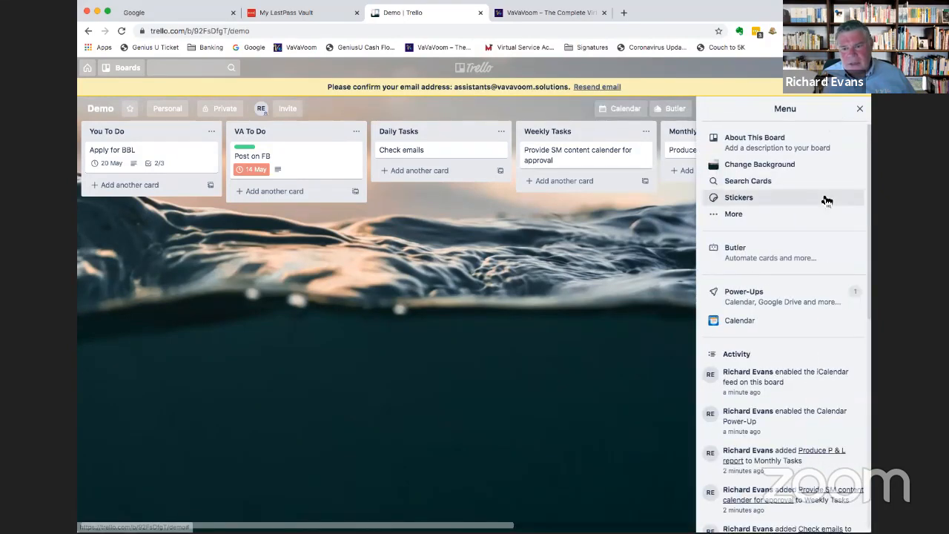
left_click(735, 215)
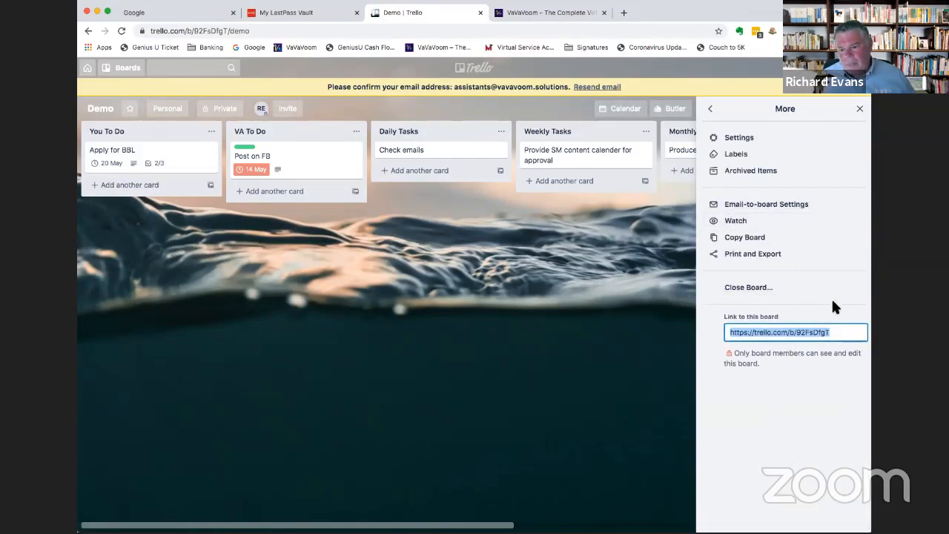
left_click(748, 210)
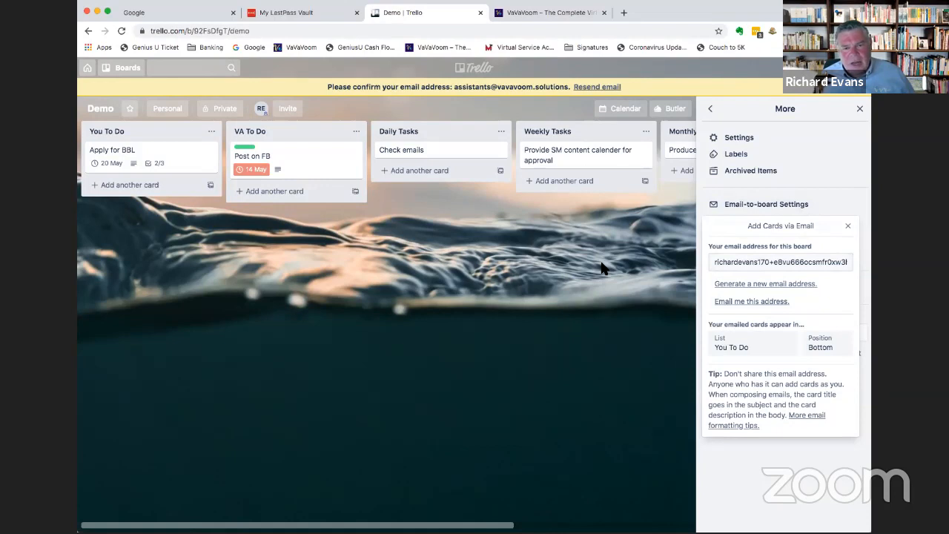
left_click(712, 262)
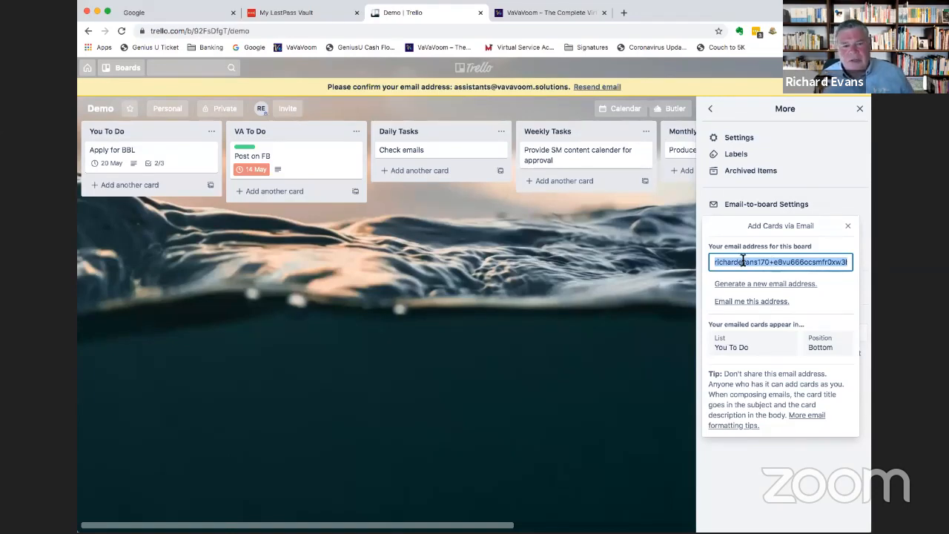
left_click(481, 266)
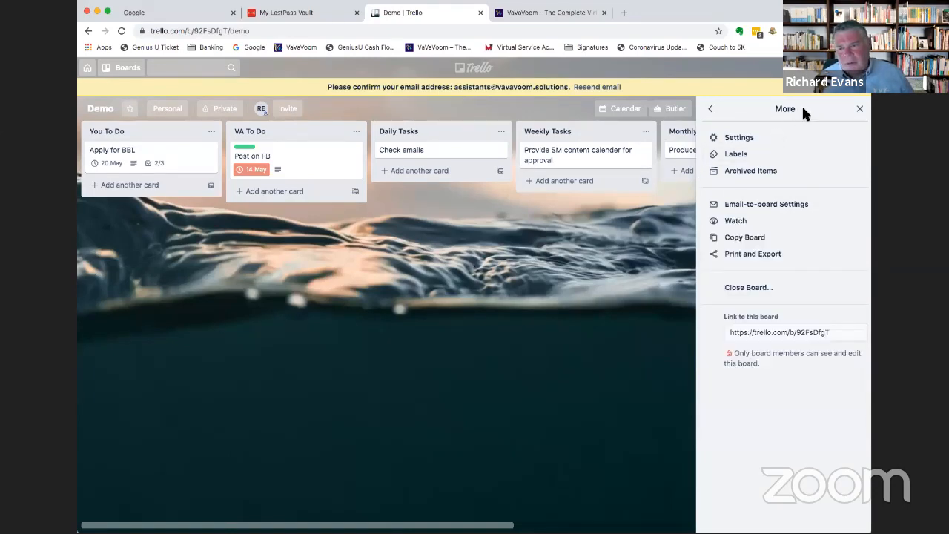
left_click(860, 109)
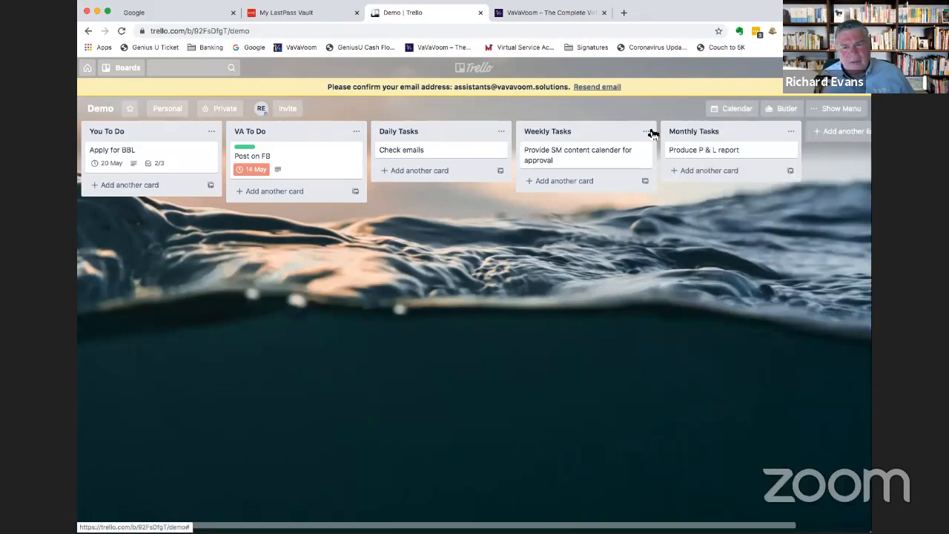
Step: Add a "To be scheduled" list and move it to the start of the board, before You To Do
left_click(841, 131)
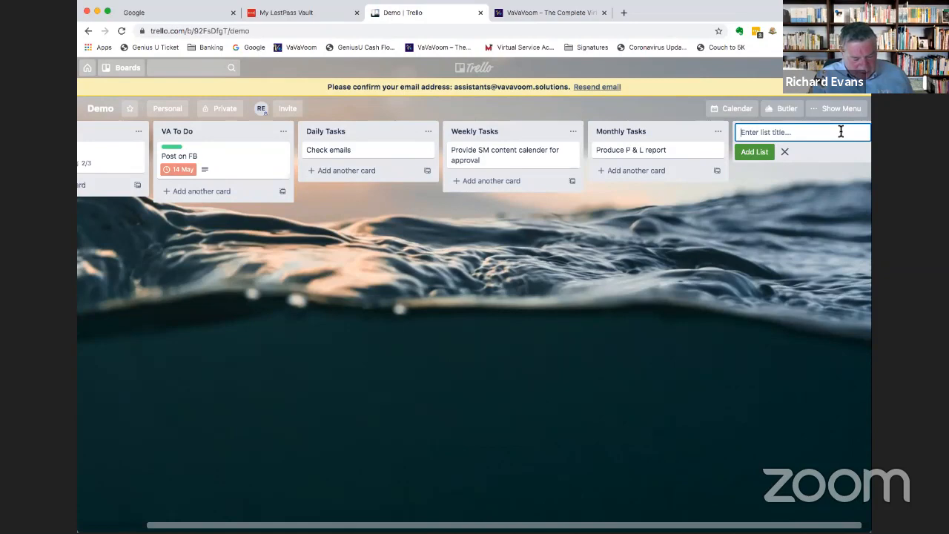
type("To be s")
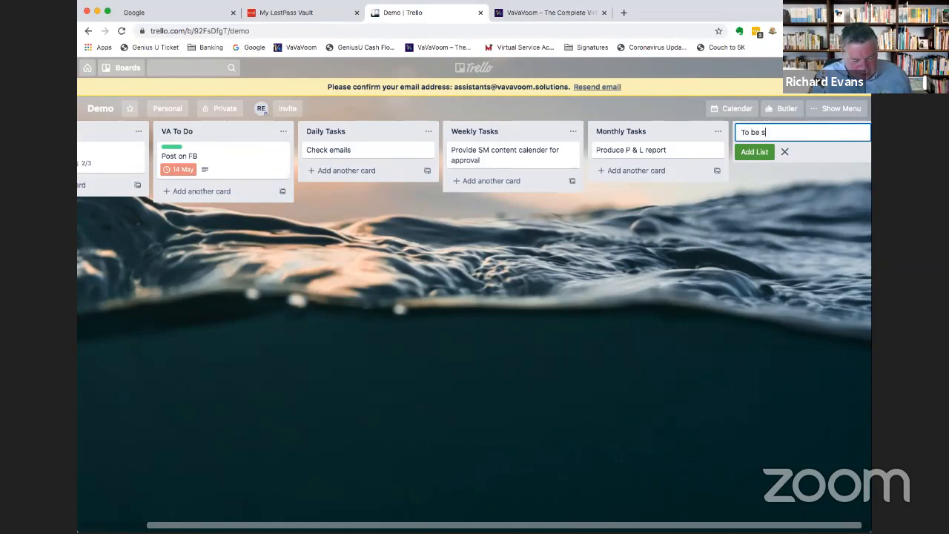
type("cheduled")
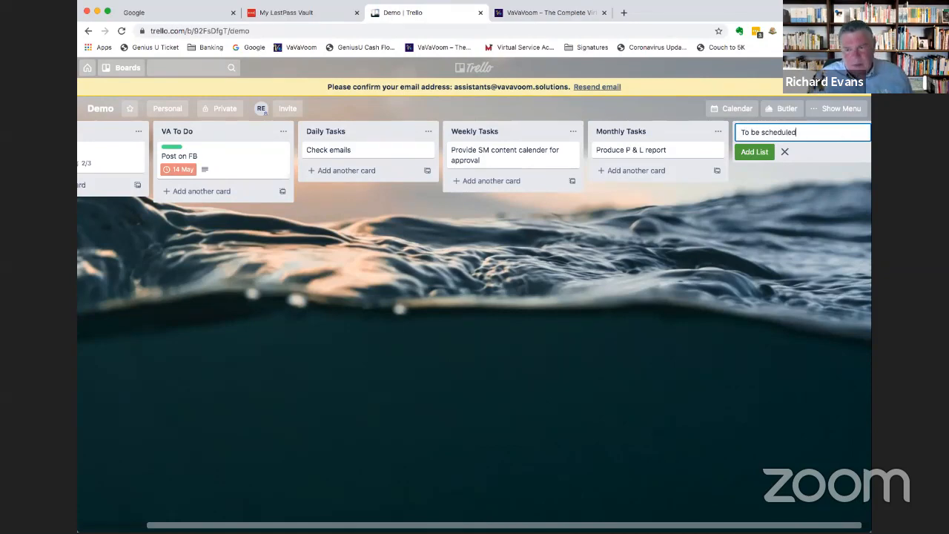
left_click(755, 153)
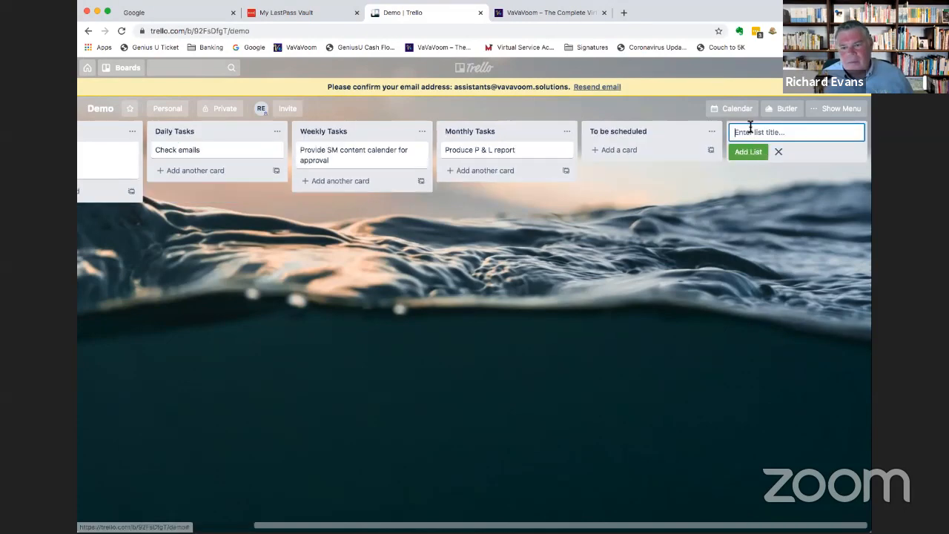
left_click_drag(677, 136, 168, 135)
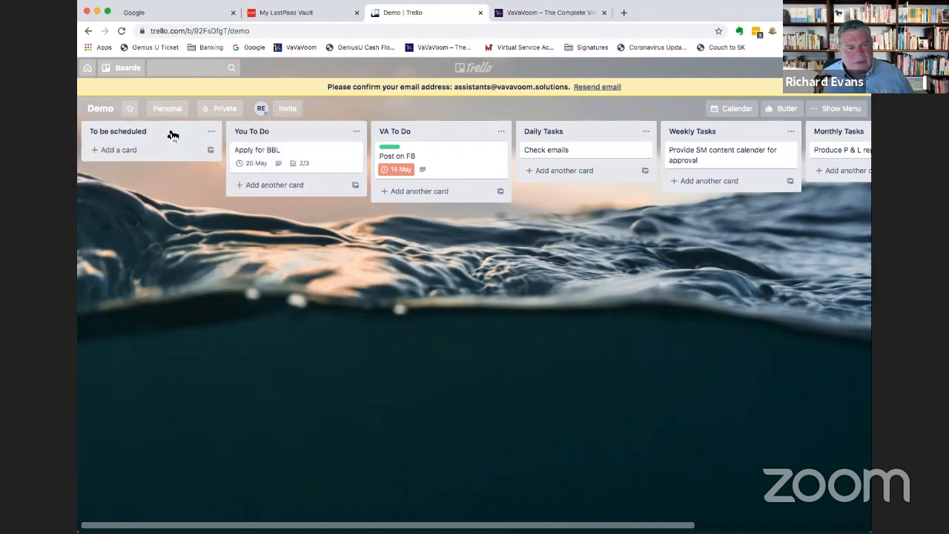